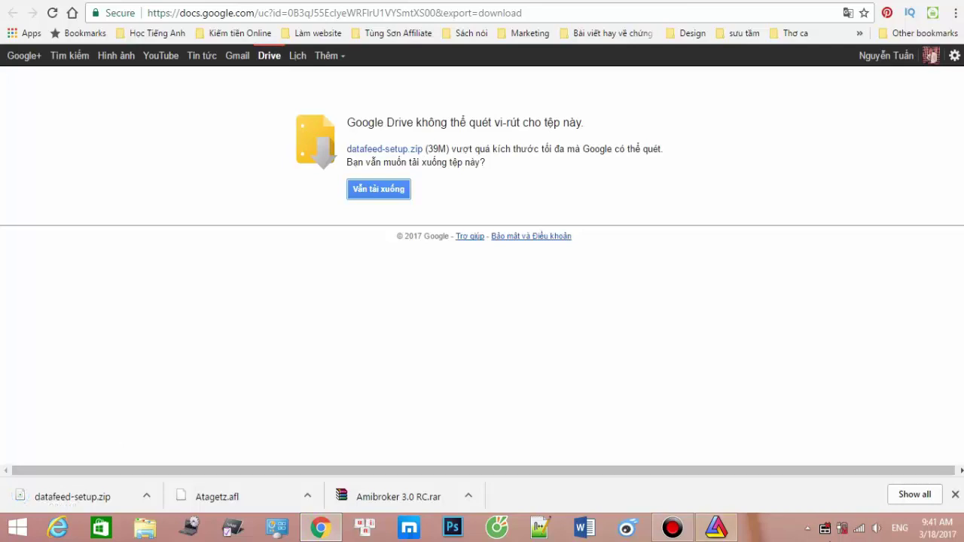
{"action": "left_click", "coordinate": [723, 530]}
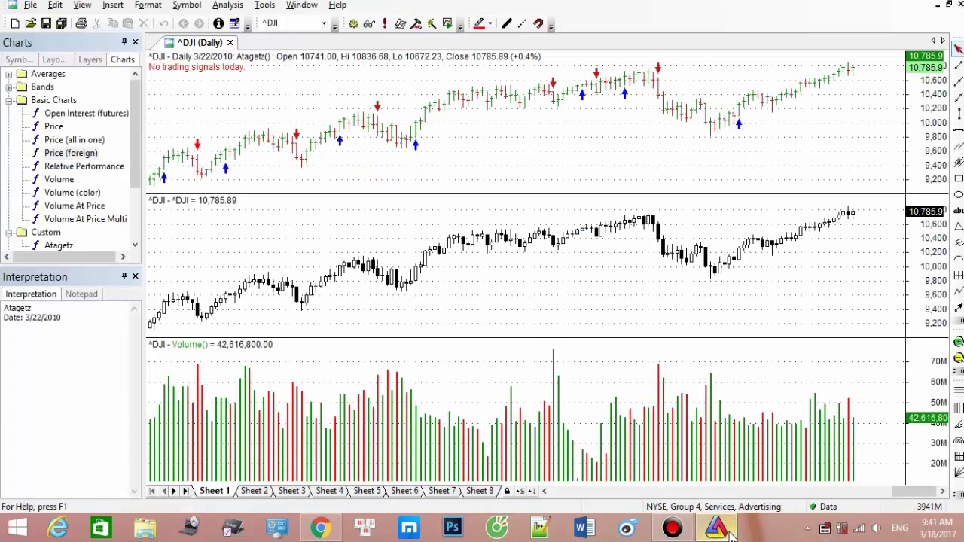
{"action": "left_click", "coordinate": [719, 530]}
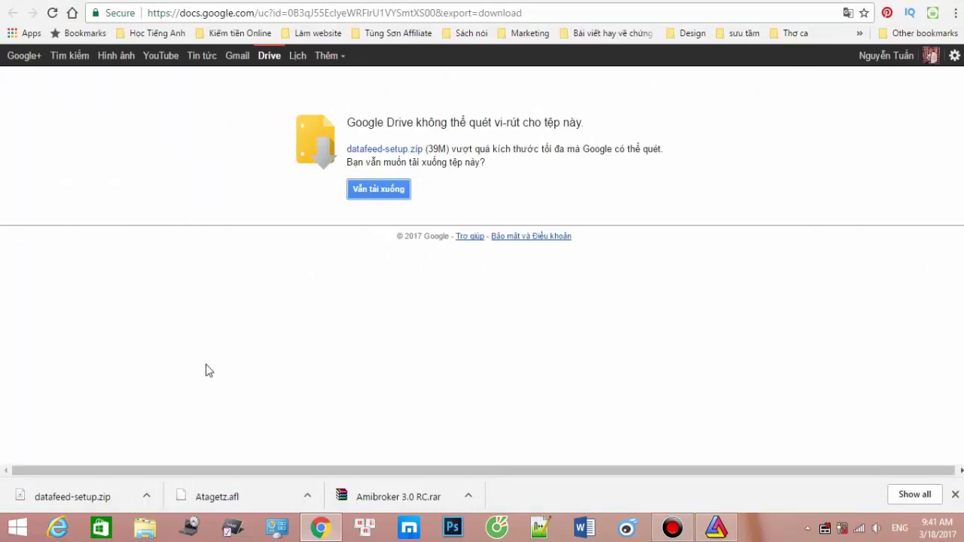
{"action": "left_click", "coordinate": [93, 502]}
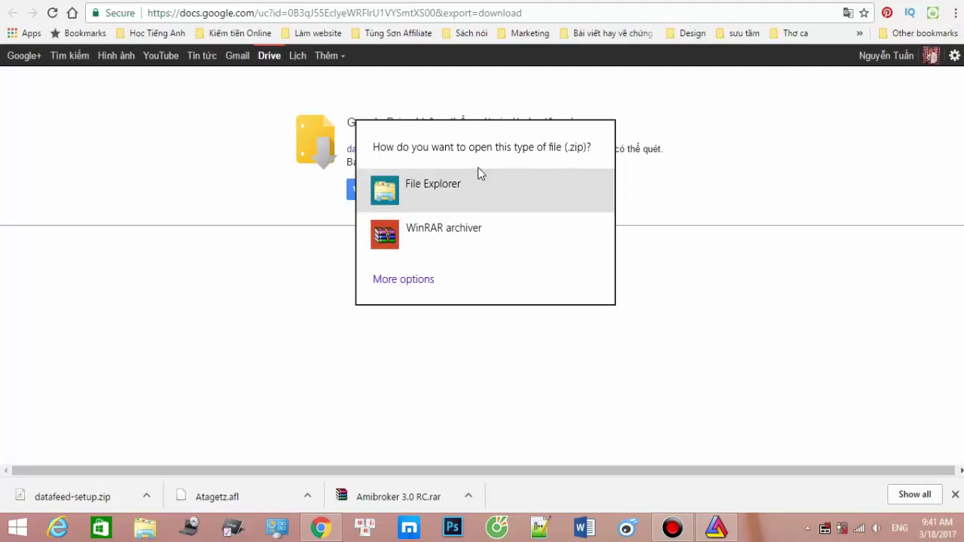
{"action": "left_click", "coordinate": [508, 2]}
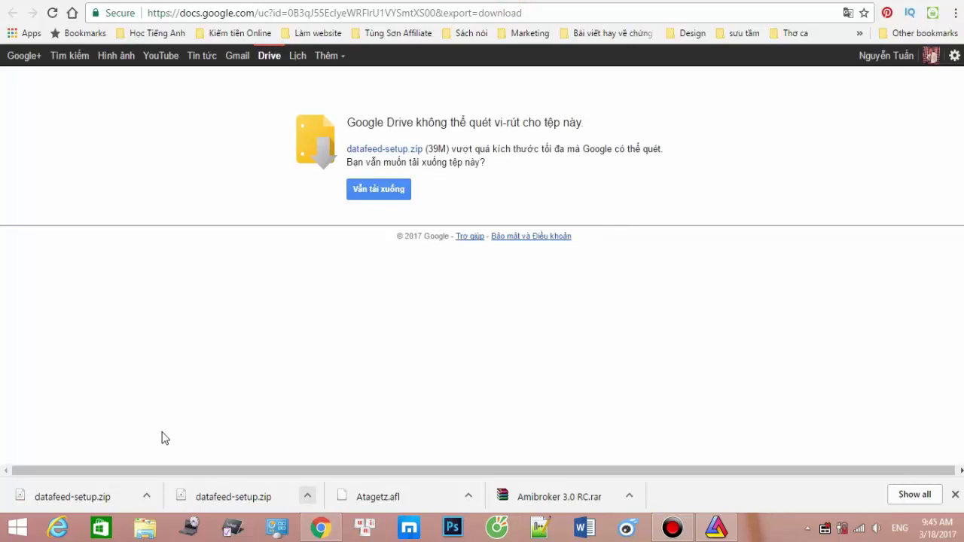
Locate the newly downloaded datafeed-setup.zip in its folder and extract it into a datafeed-setup folder on the Desktop
{"action": "left_click", "coordinate": [143, 501]}
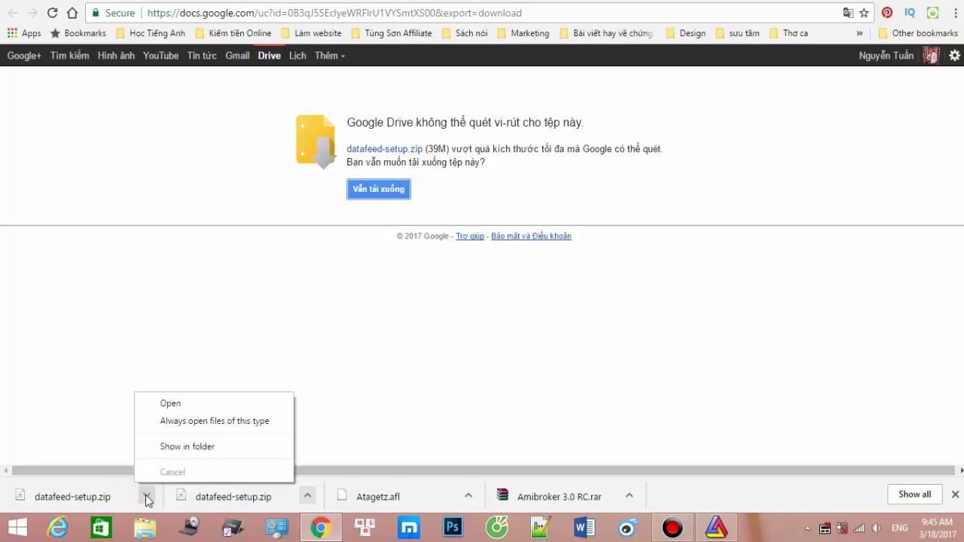
{"action": "left_click", "coordinate": [146, 497]}
{"action": "left_click", "coordinate": [155, 450]}
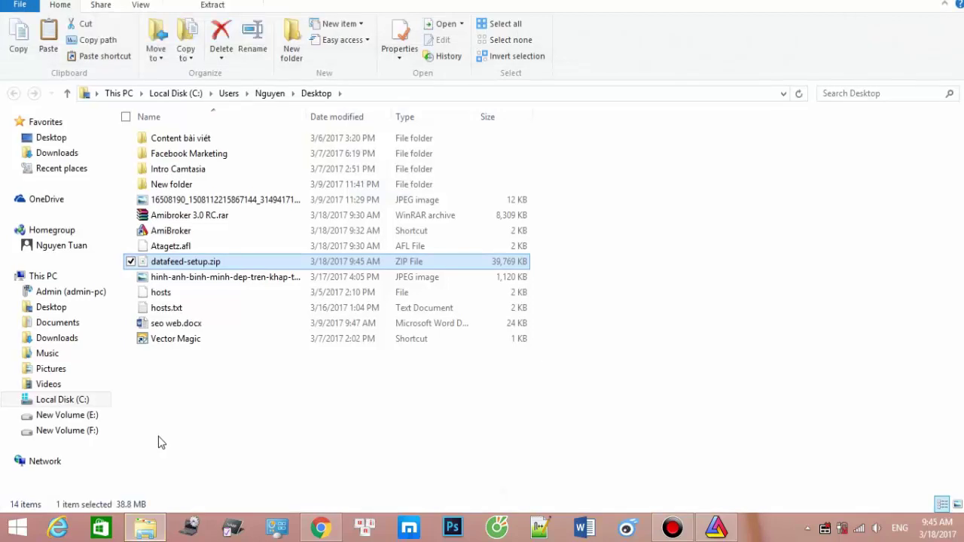
{"action": "right_click", "coordinate": [232, 264]}
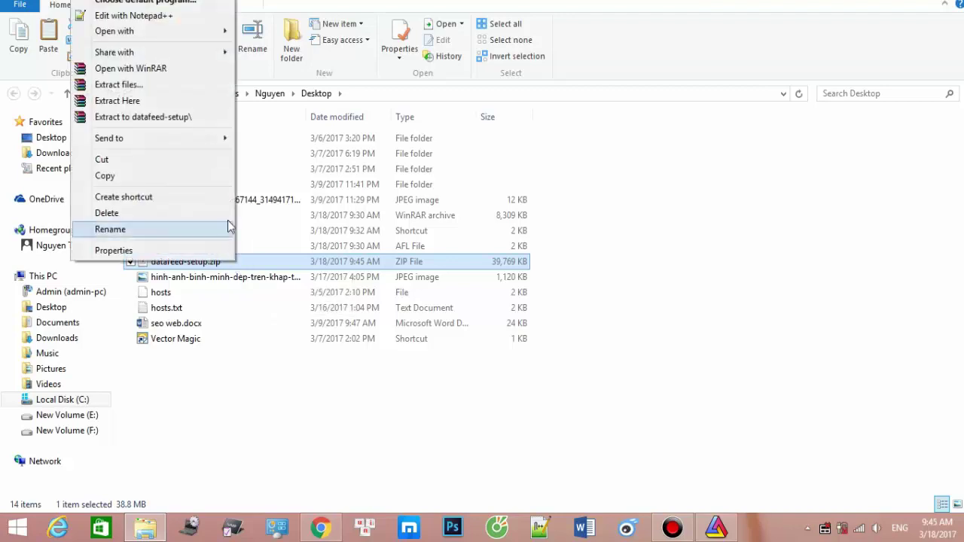
{"action": "left_click", "coordinate": [168, 88]}
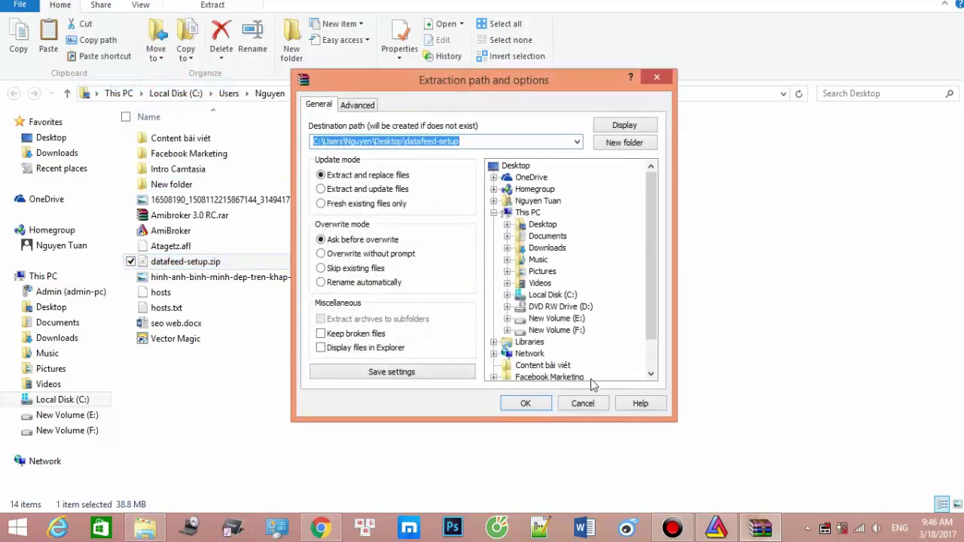
{"action": "left_click", "coordinate": [525, 403]}
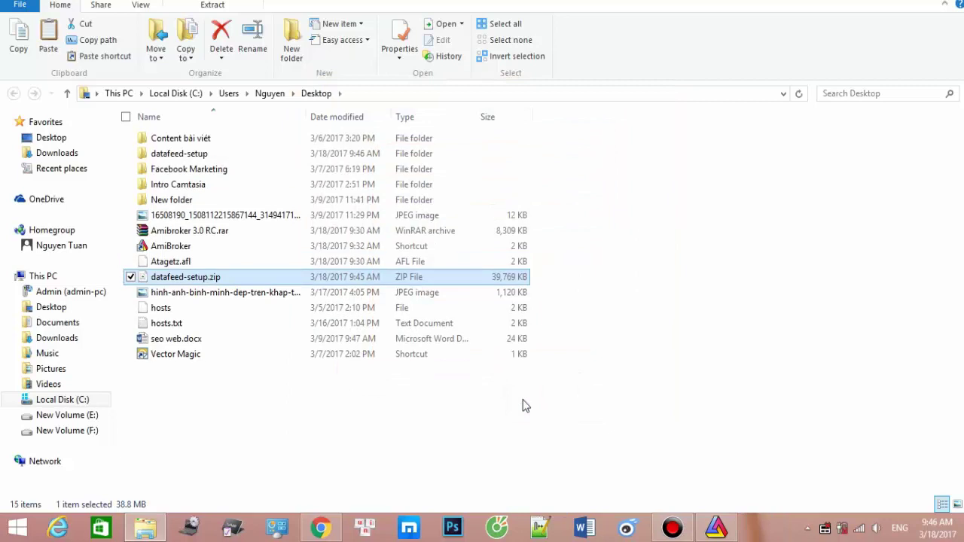
Run datafeed-setup.exe from the extracted datafeed-setup folder and allow it past the security warning
{"action": "double_click", "coordinate": [348, 156]}
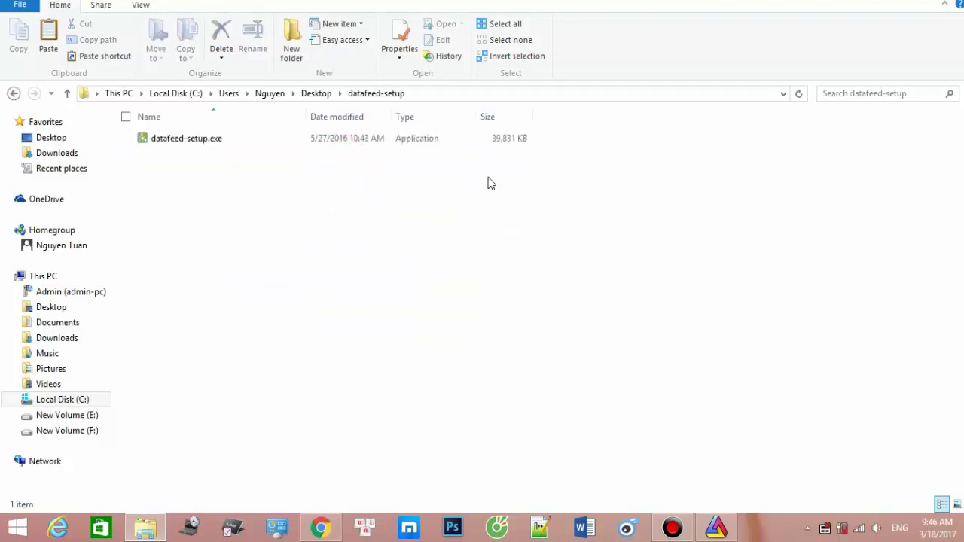
{"action": "double_click", "coordinate": [413, 143]}
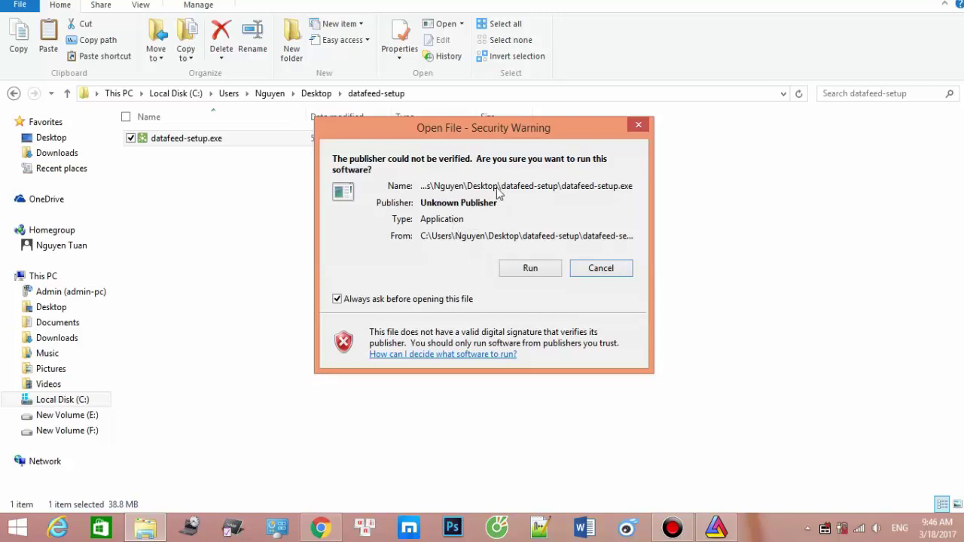
{"action": "left_click", "coordinate": [513, 273]}
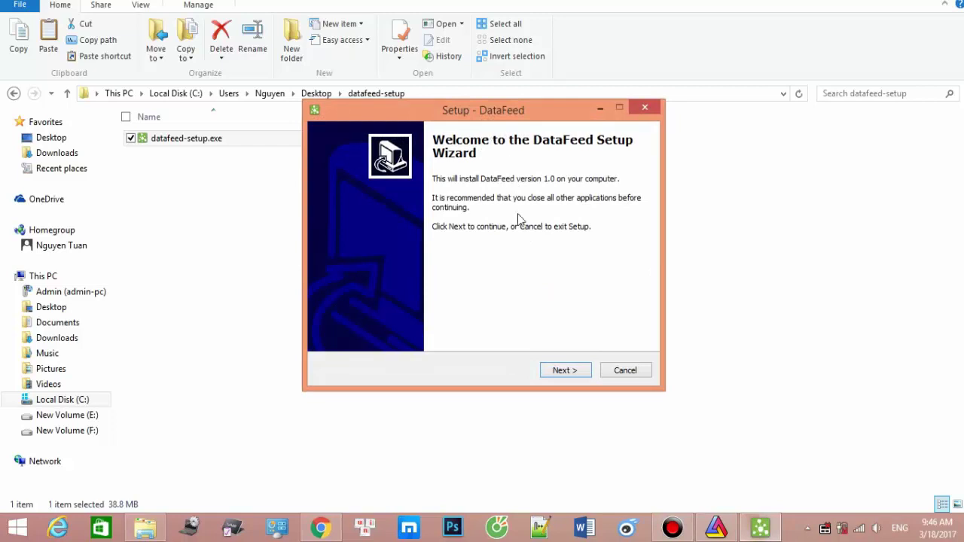
Install DataFeed with the DataFeed Start Menu folder and a desktop icon
{"action": "left_click", "coordinate": [554, 375]}
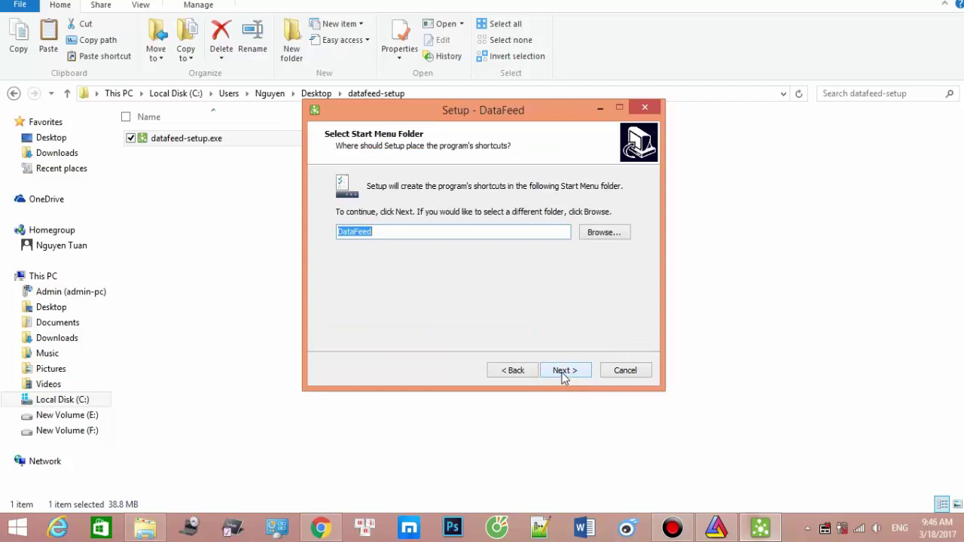
{"action": "left_click", "coordinate": [562, 376]}
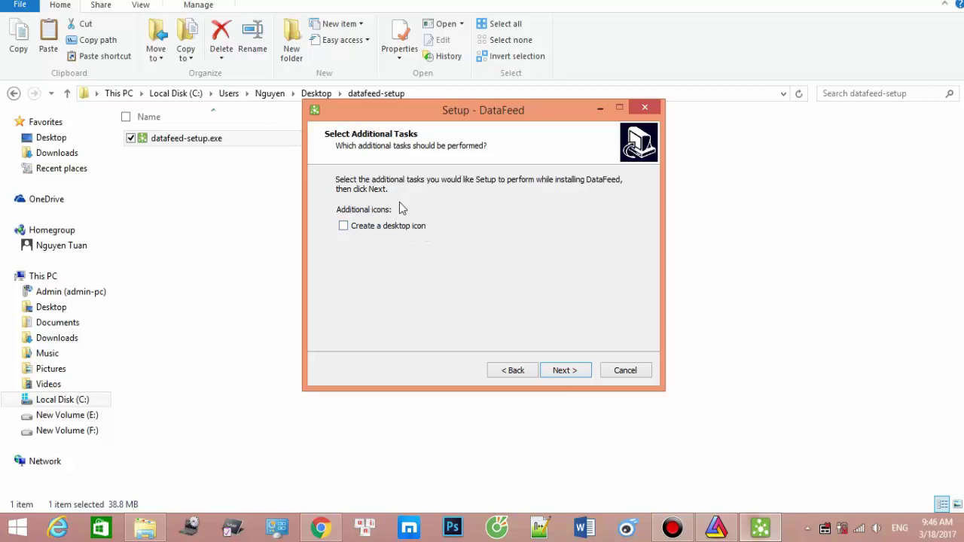
{"action": "left_click", "coordinate": [347, 231]}
{"action": "left_click", "coordinate": [559, 377]}
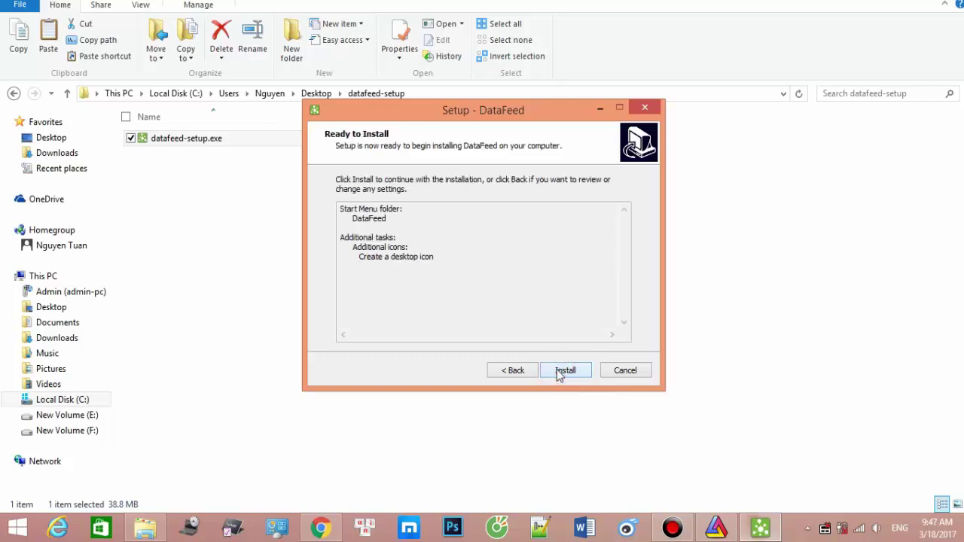
{"action": "left_click", "coordinate": [565, 371]}
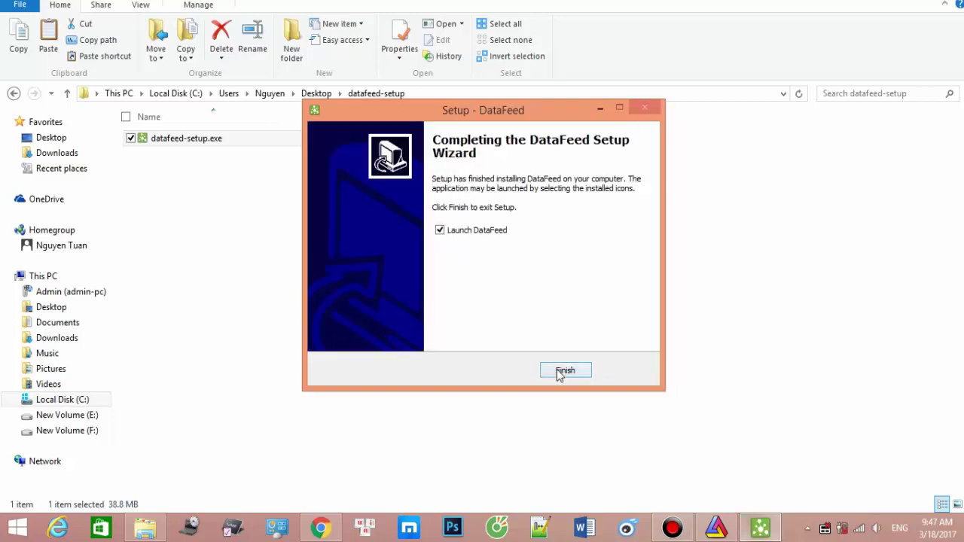
Finish the setup with Launch DataFeed enabled and submit the paid-use survey with the answer Không
{"action": "left_click", "coordinate": [561, 371]}
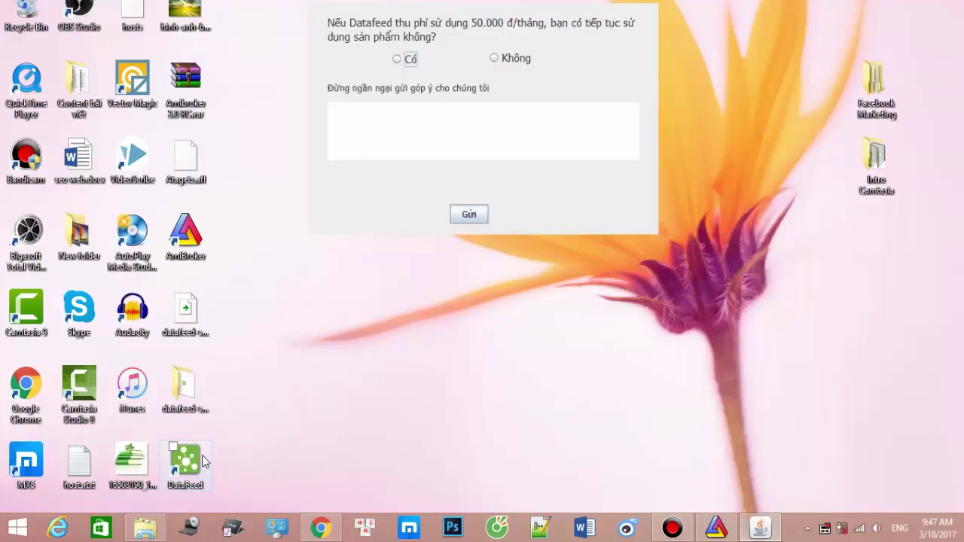
{"action": "left_click", "coordinate": [494, 58]}
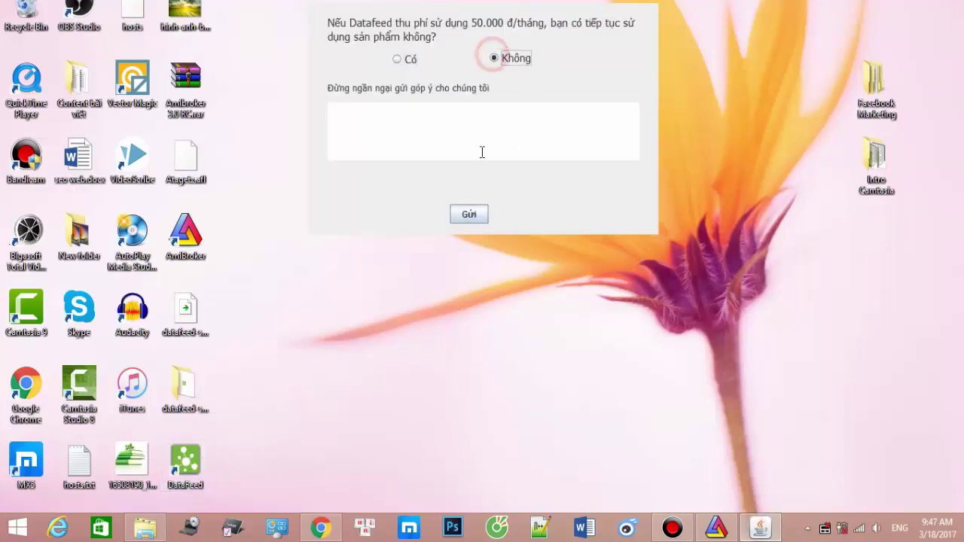
{"action": "left_click", "coordinate": [484, 217]}
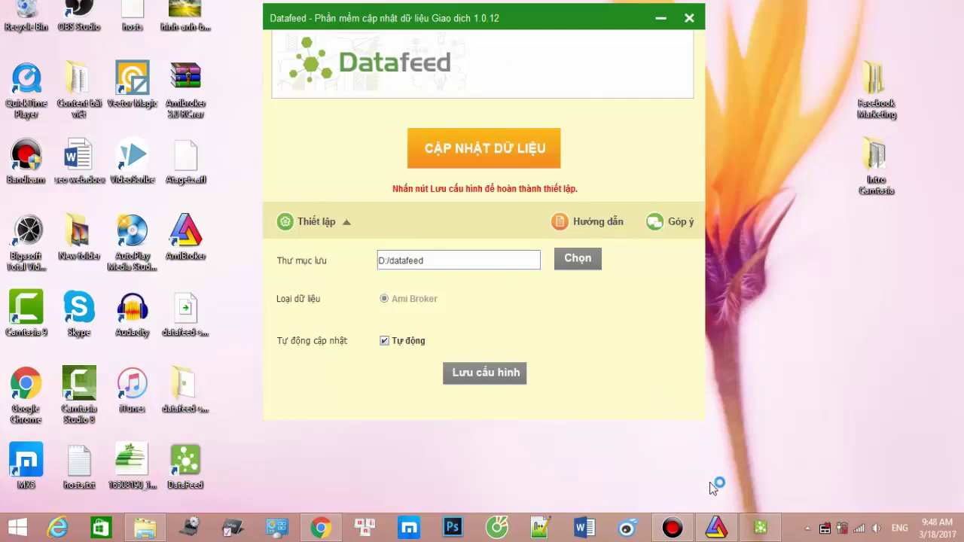
Switch to AmiBroker and open the settings for a new database
{"action": "left_click", "coordinate": [716, 527]}
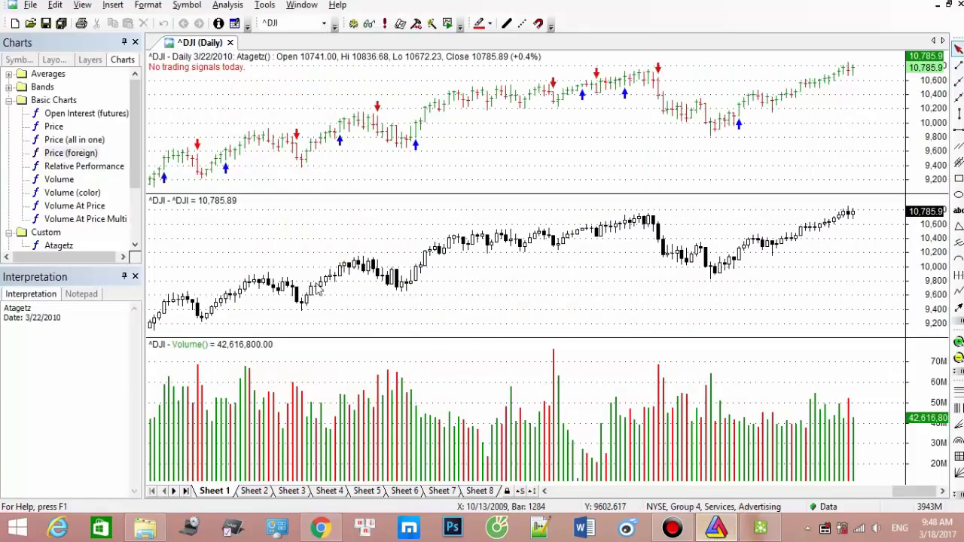
{"action": "left_click", "coordinate": [369, 269]}
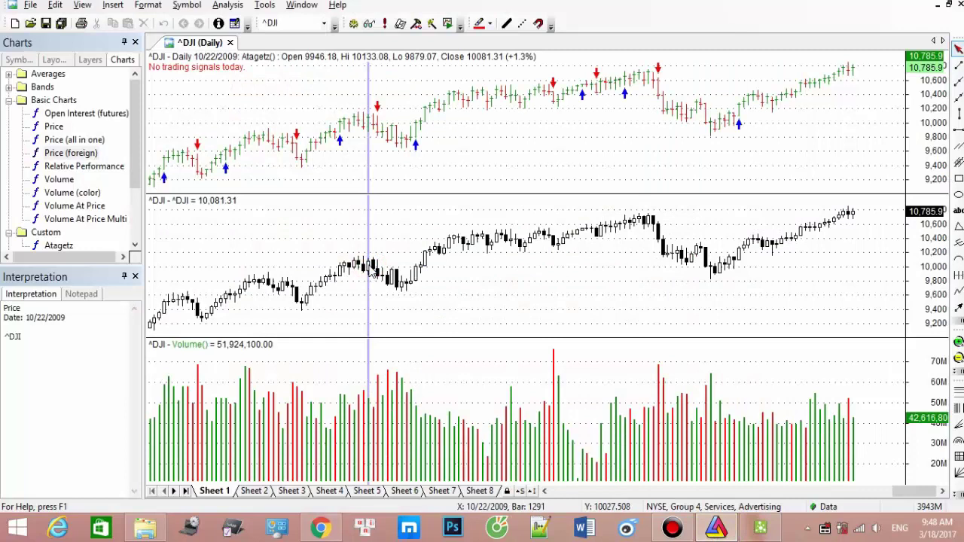
{"action": "left_click", "coordinate": [371, 271]}
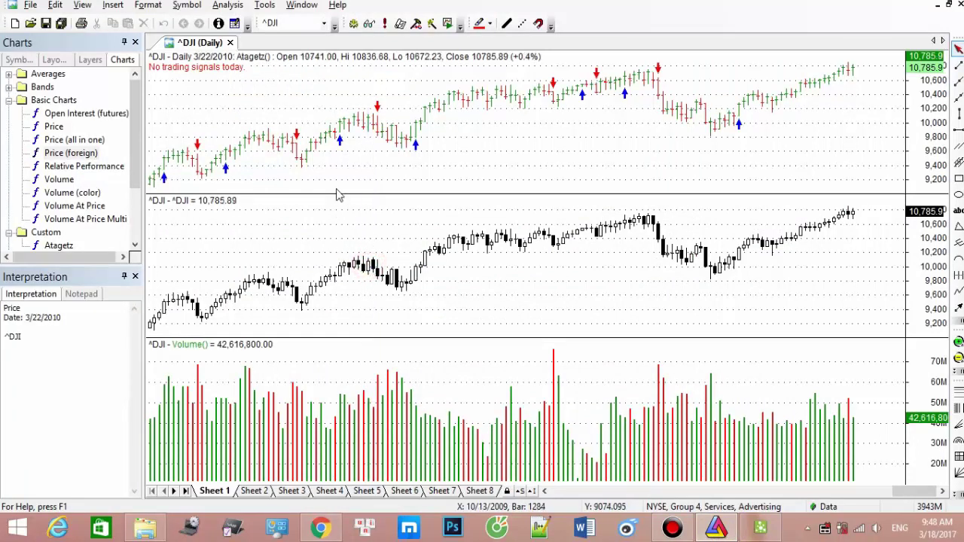
{"action": "left_click", "coordinate": [33, 7]}
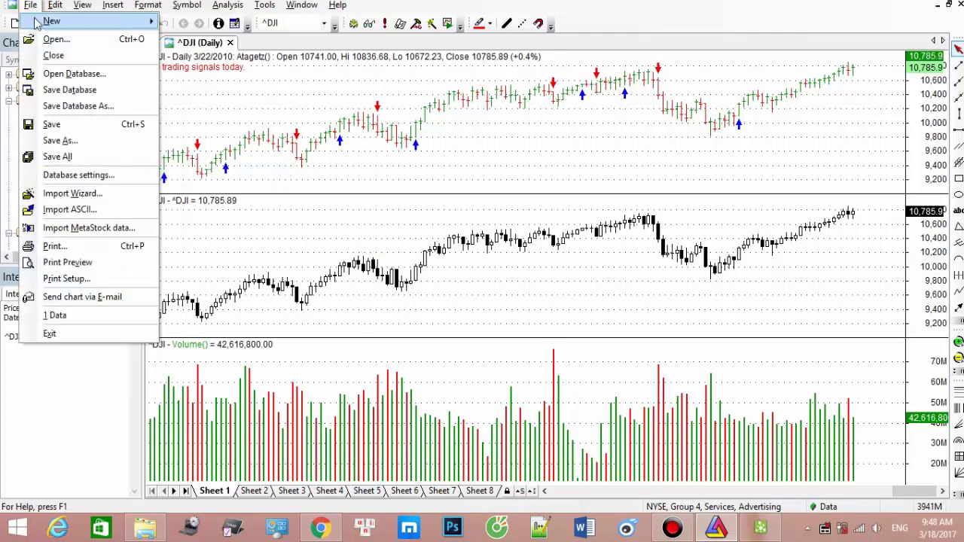
{"action": "mouse_move", "coordinate": [36, 23]}
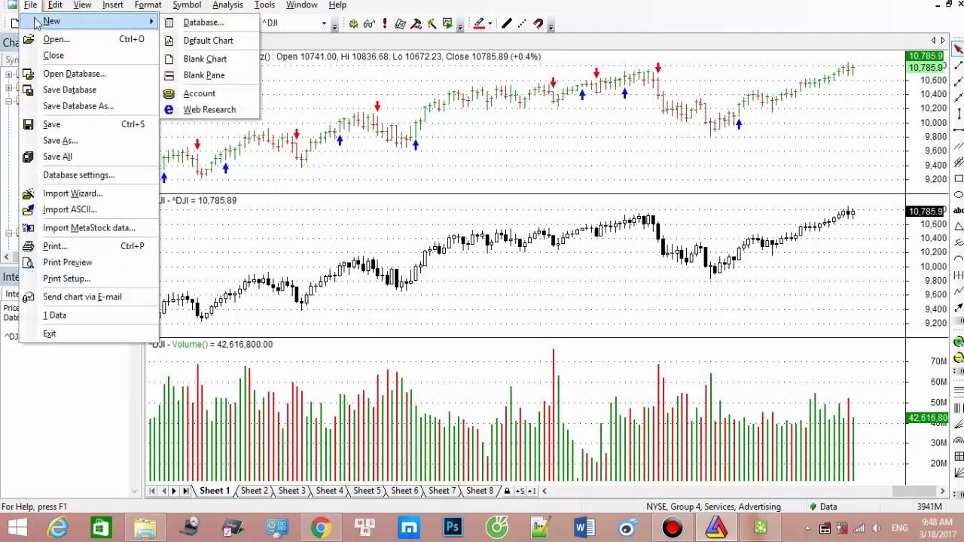
{"action": "left_click", "coordinate": [186, 24]}
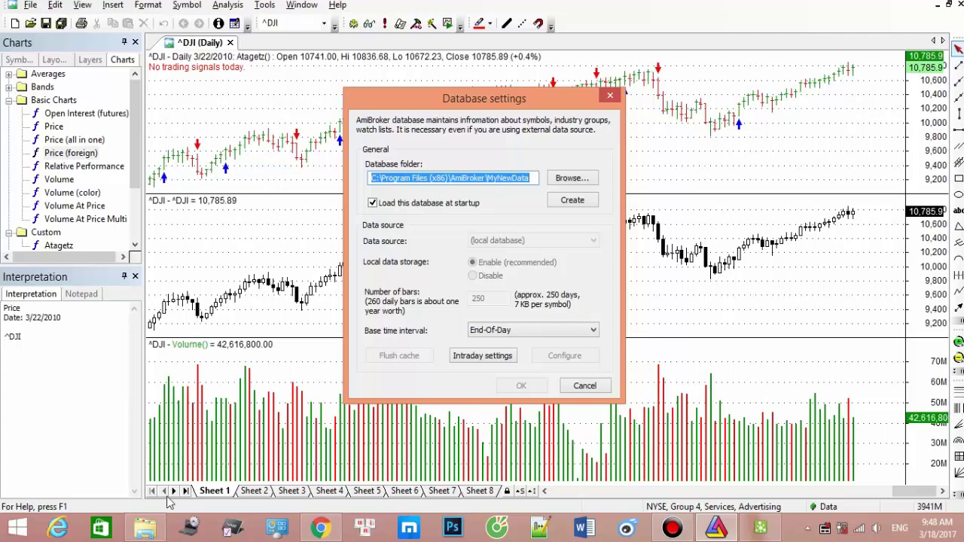
In File Explorer, create a folder named Atagetz on New Volume (E:) and check it in the drive listing
{"action": "left_click", "coordinate": [158, 533]}
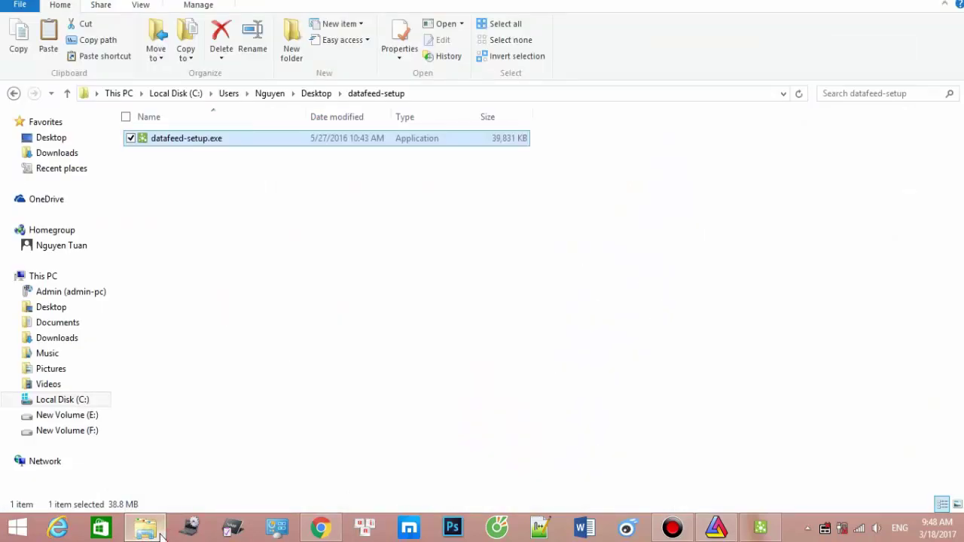
{"action": "left_click", "coordinate": [73, 278]}
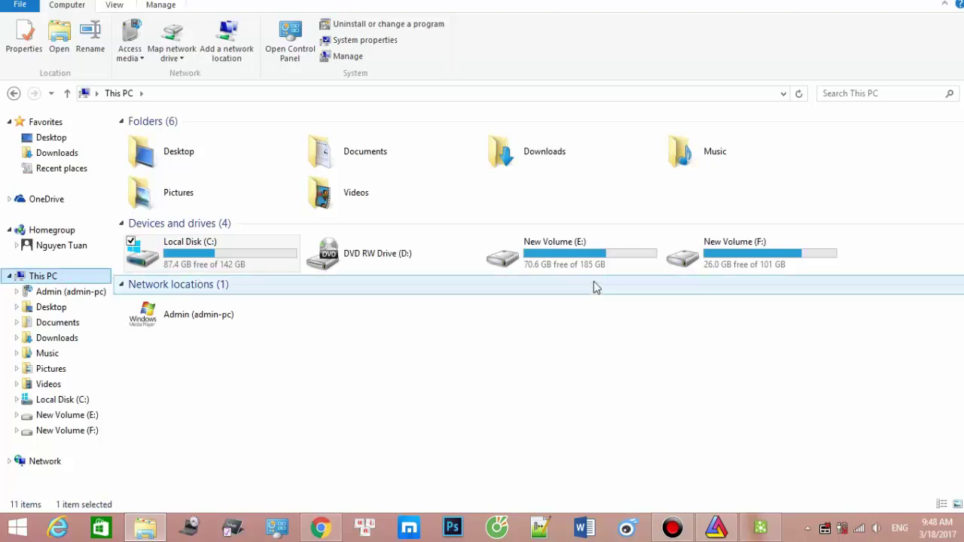
{"action": "double_click", "coordinate": [586, 257]}
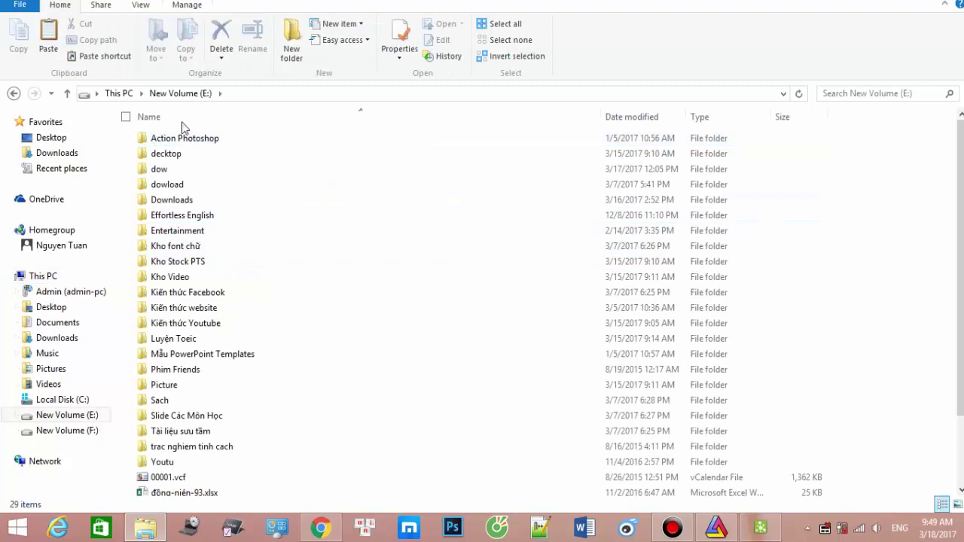
{"action": "left_click", "coordinate": [291, 48]}
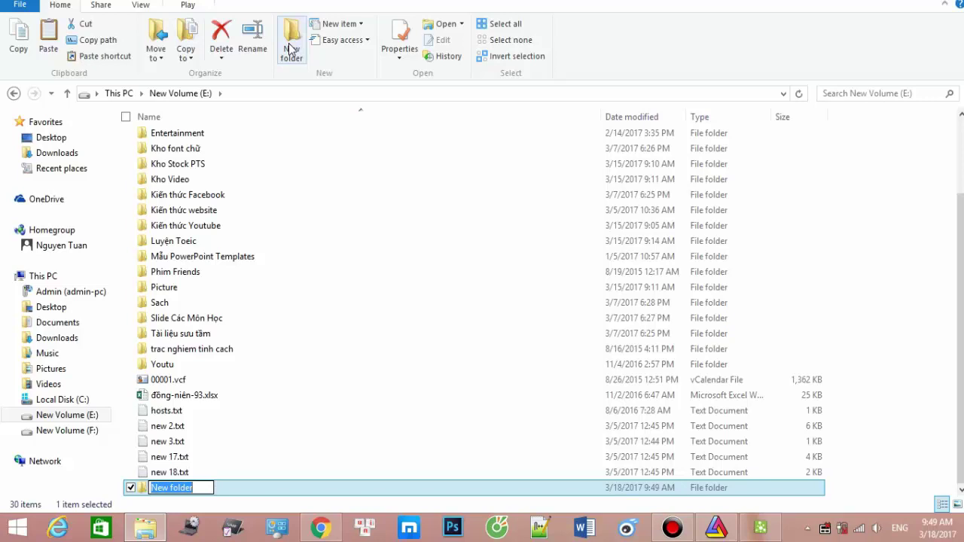
{"action": "type", "text": "A"}
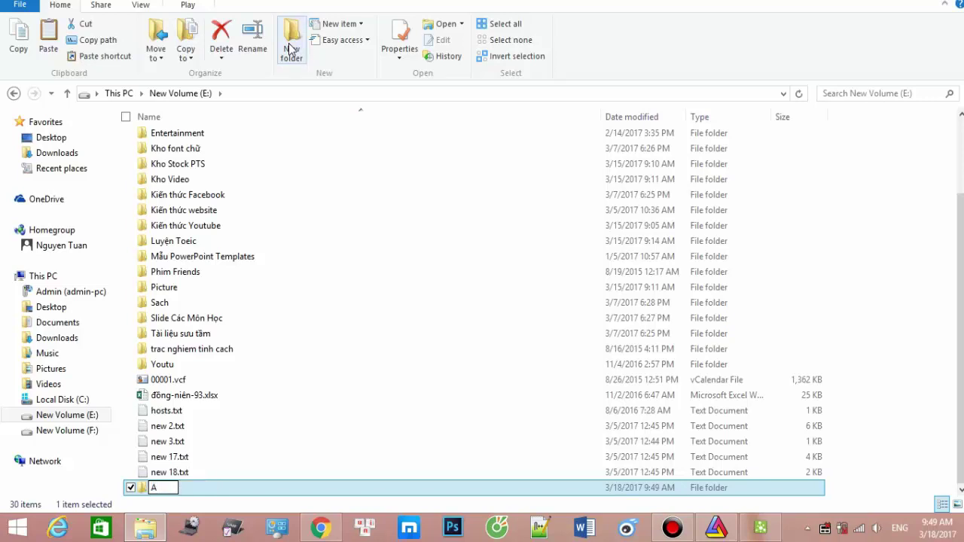
{"action": "type", "text": "tagetz"}
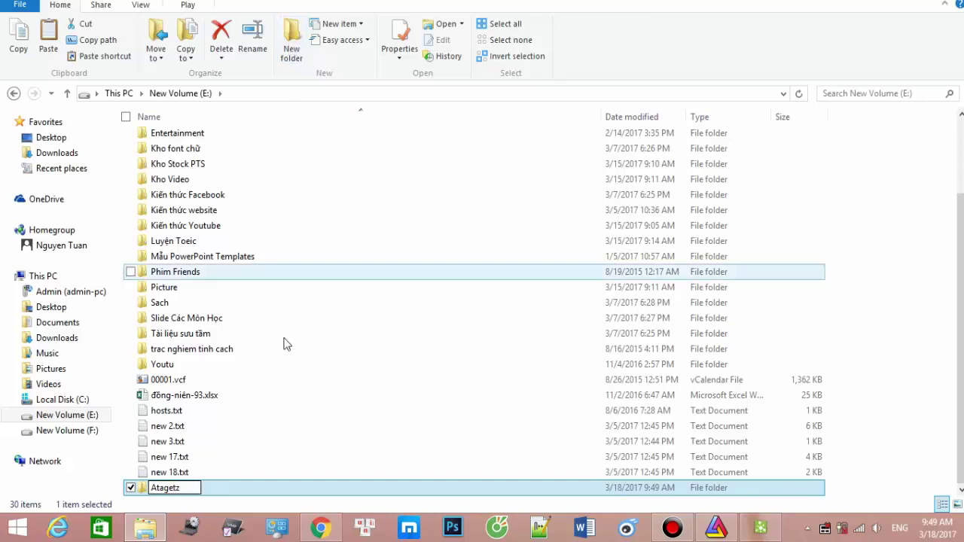
{"action": "double_click", "coordinate": [305, 493]}
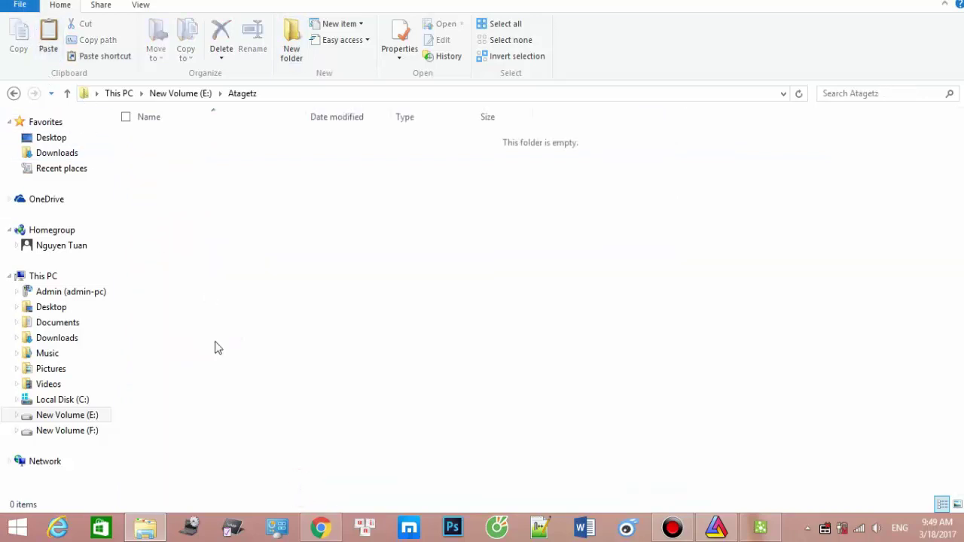
{"action": "left_click", "coordinate": [74, 416]}
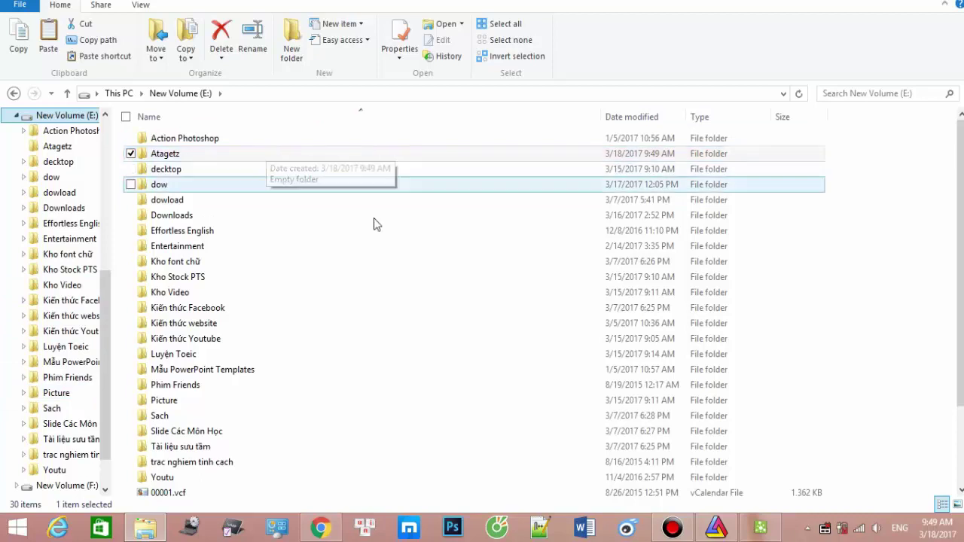
Switch to AmiBroker, set the new database's folder to E:\Atagetz and create the database
{"action": "left_click", "coordinate": [714, 524]}
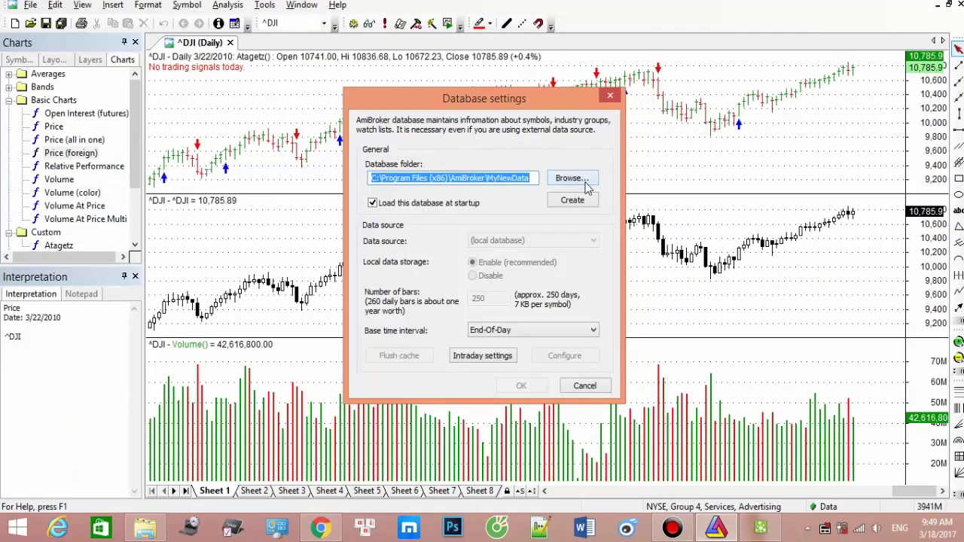
{"action": "left_click", "coordinate": [570, 179]}
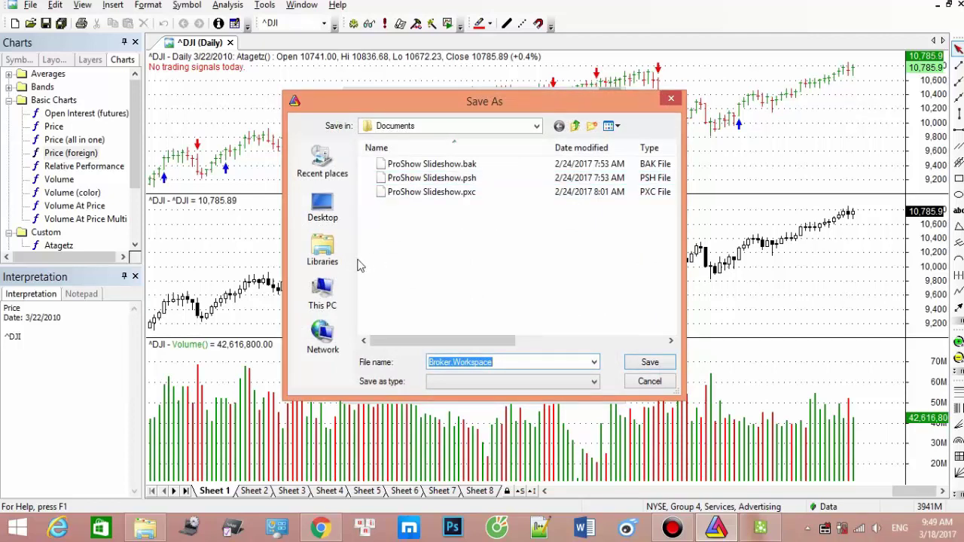
{"action": "left_click", "coordinate": [330, 288]}
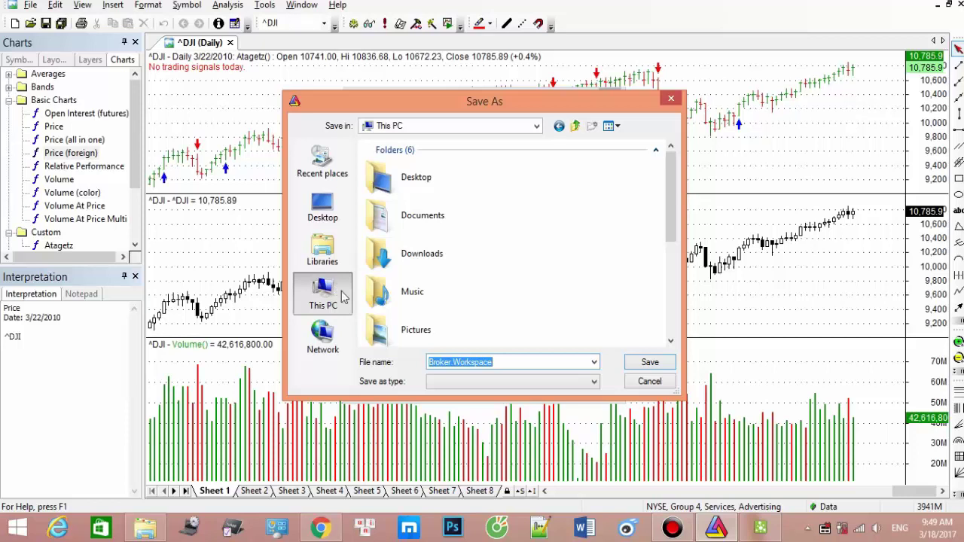
{"action": "left_click_drag", "start_coordinate": [676, 203], "coordinate": [675, 280]}
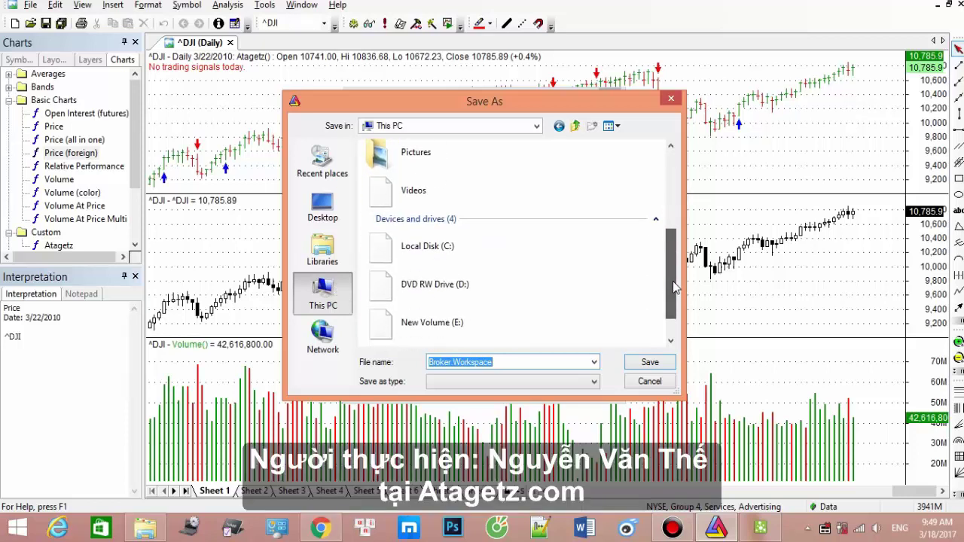
{"action": "double_click", "coordinate": [473, 313]}
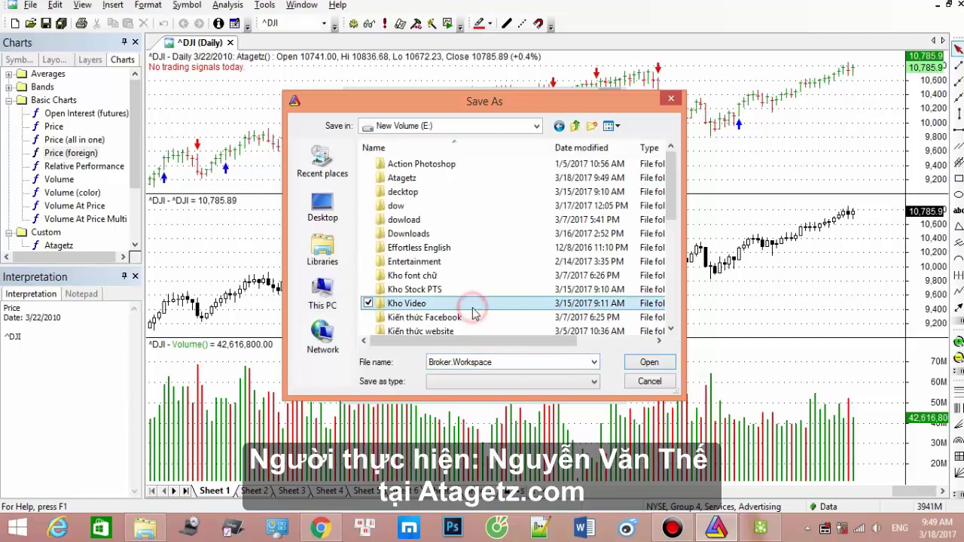
{"action": "left_click", "coordinate": [413, 183]}
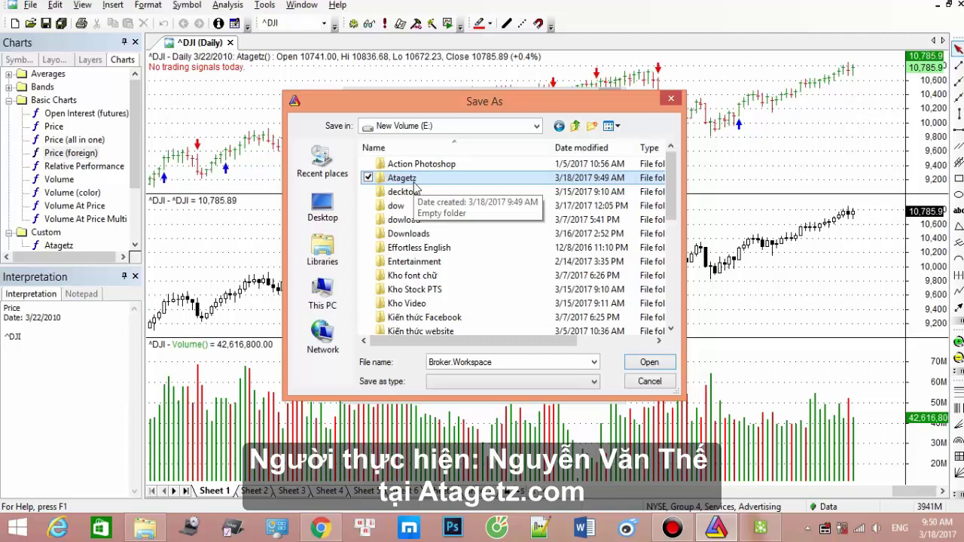
{"action": "left_click", "coordinate": [649, 363]}
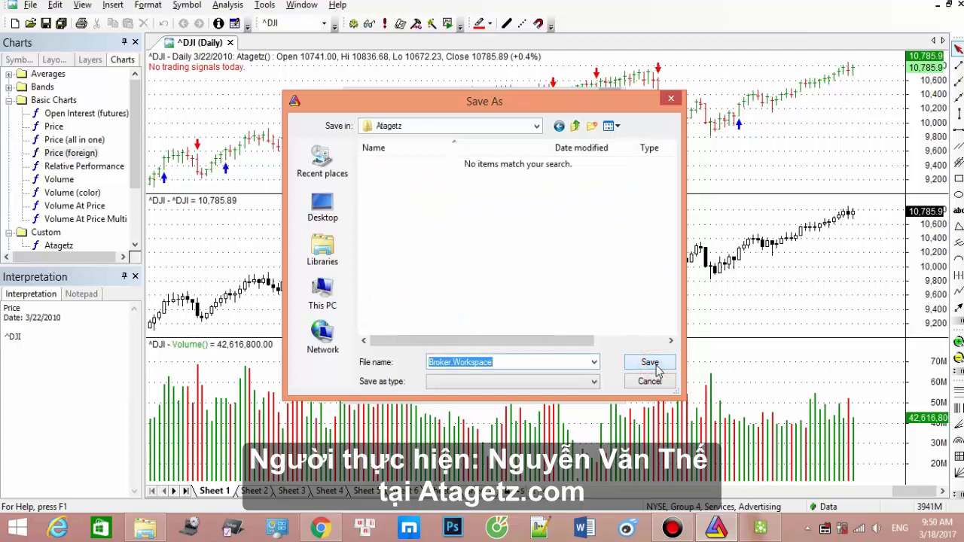
{"action": "left_click", "coordinate": [649, 363]}
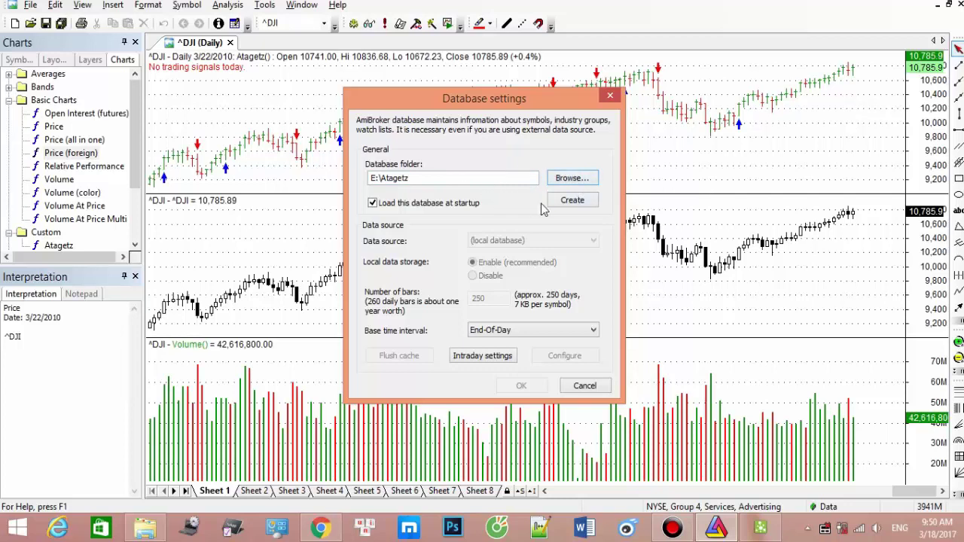
{"action": "left_click", "coordinate": [570, 204]}
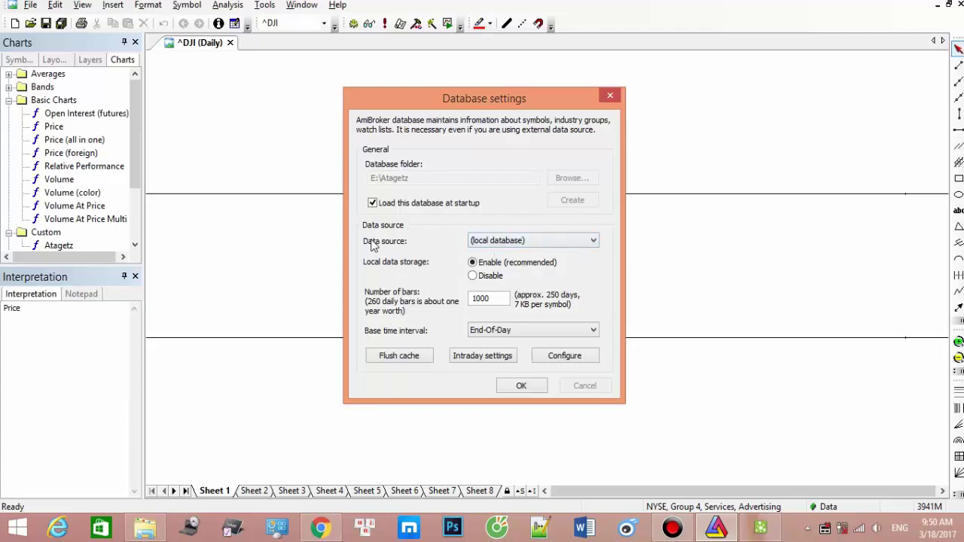
Set the data source to Metastock data Plug-in with 10000 bars and open the plug-in's configuration
{"action": "left_click", "coordinate": [510, 242]}
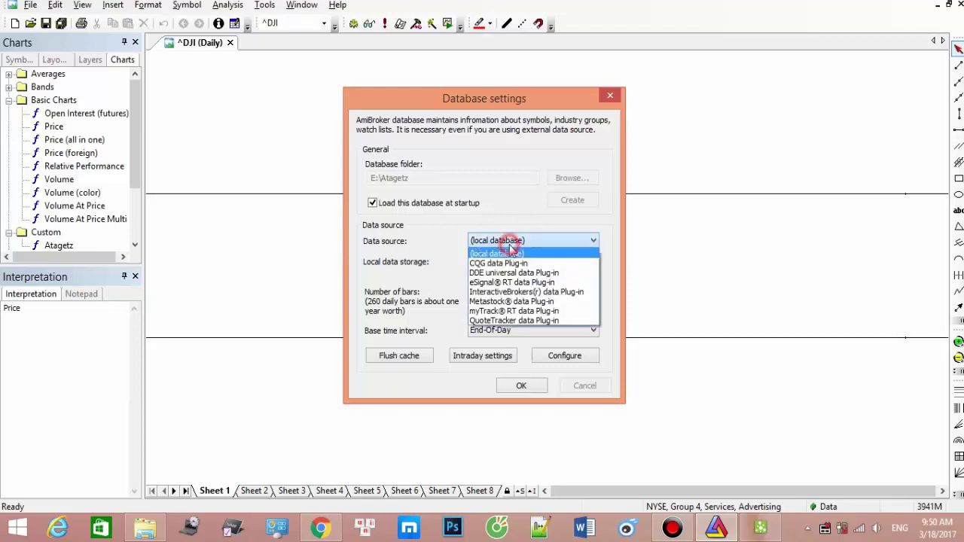
{"action": "left_click", "coordinate": [497, 302]}
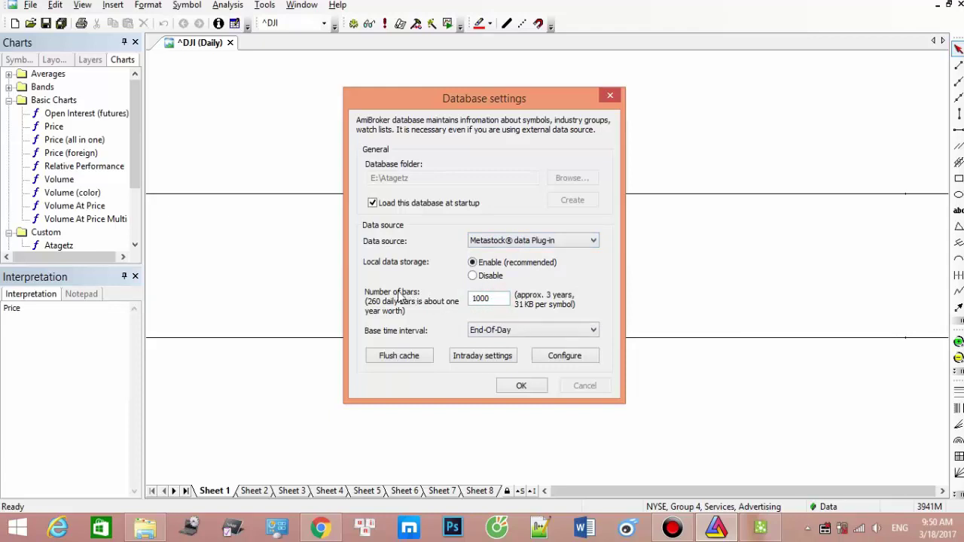
{"action": "left_click", "coordinate": [503, 300]}
{"action": "type", "text": "0"}
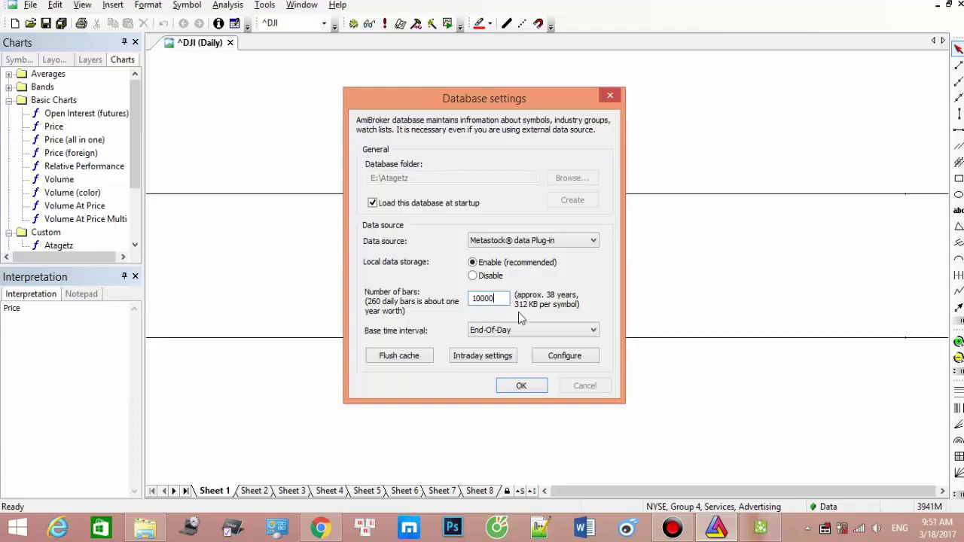
{"action": "left_click", "coordinate": [546, 357]}
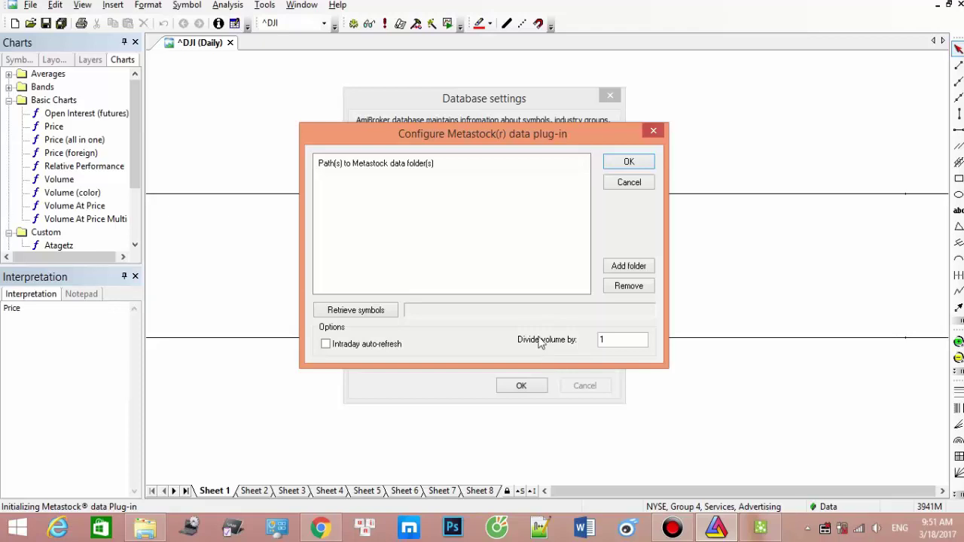
{"action": "left_click", "coordinate": [477, 244]}
Switch to Datafeed, set its storage folder to E:\Atagetz, save the configuration and minimize the window once the data has updated
{"action": "left_click", "coordinate": [768, 535]}
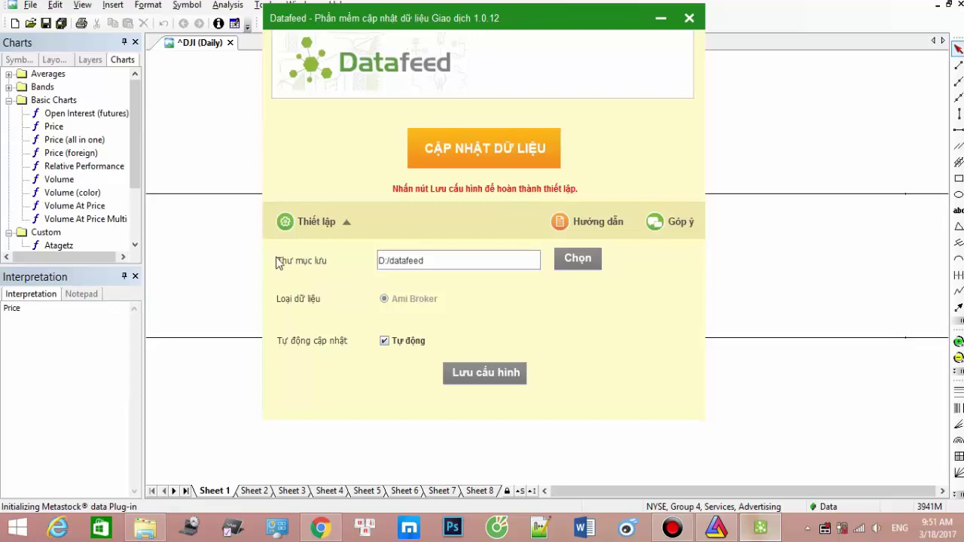
{"action": "left_click", "coordinate": [579, 258]}
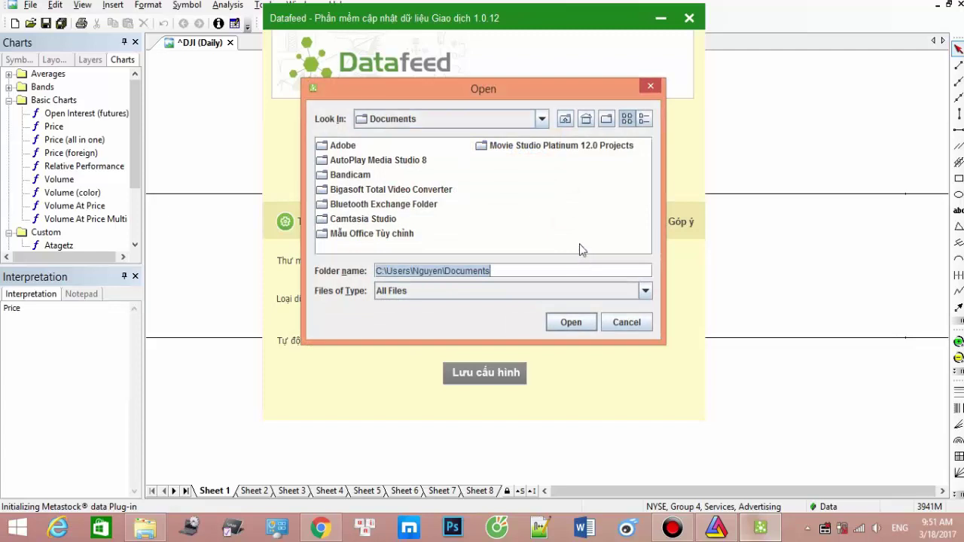
{"action": "left_click", "coordinate": [541, 119]}
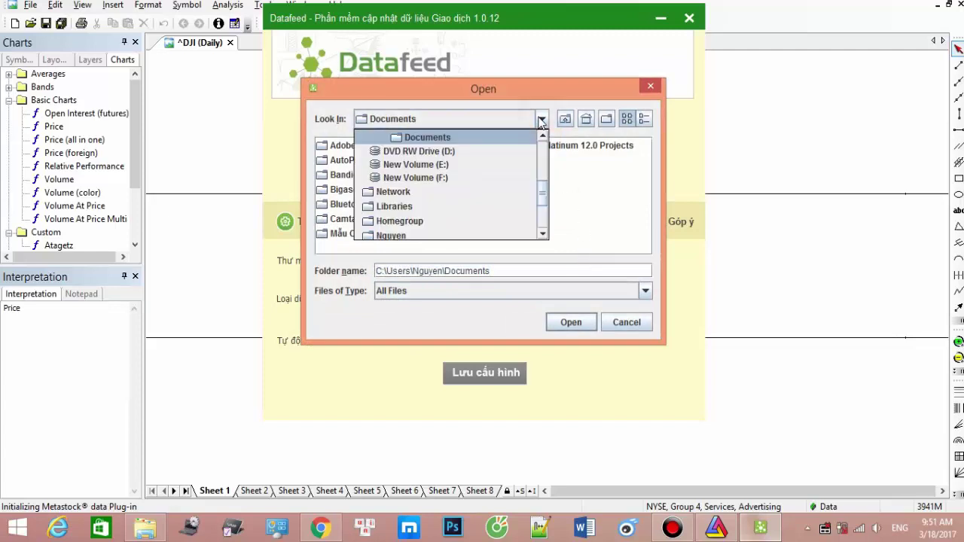
{"action": "left_click", "coordinate": [441, 166]}
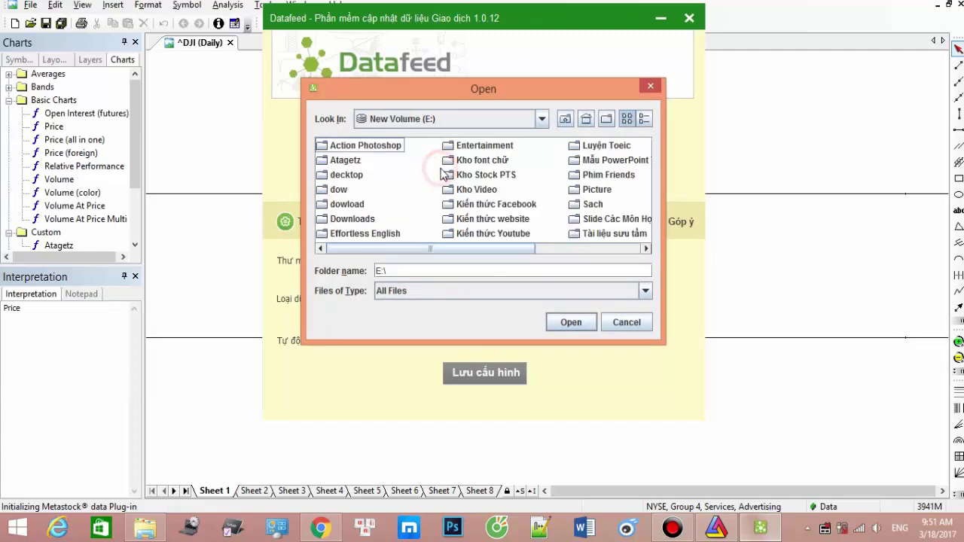
{"action": "left_click", "coordinate": [345, 161]}
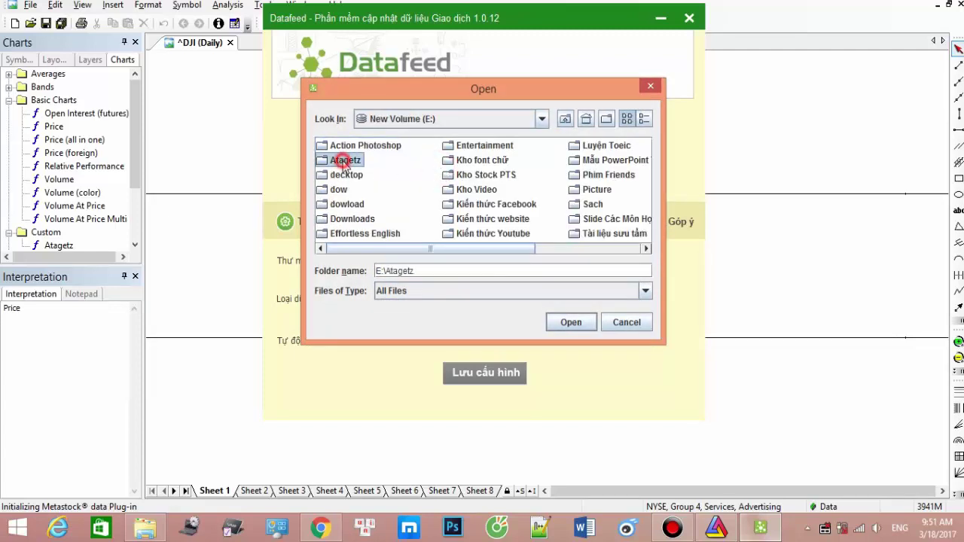
{"action": "left_click", "coordinate": [561, 324]}
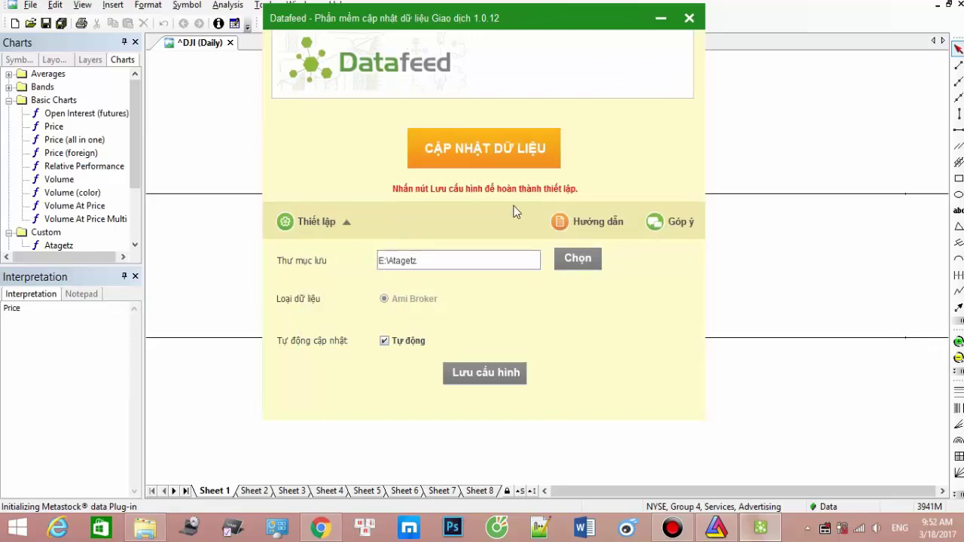
{"action": "left_click", "coordinate": [492, 370]}
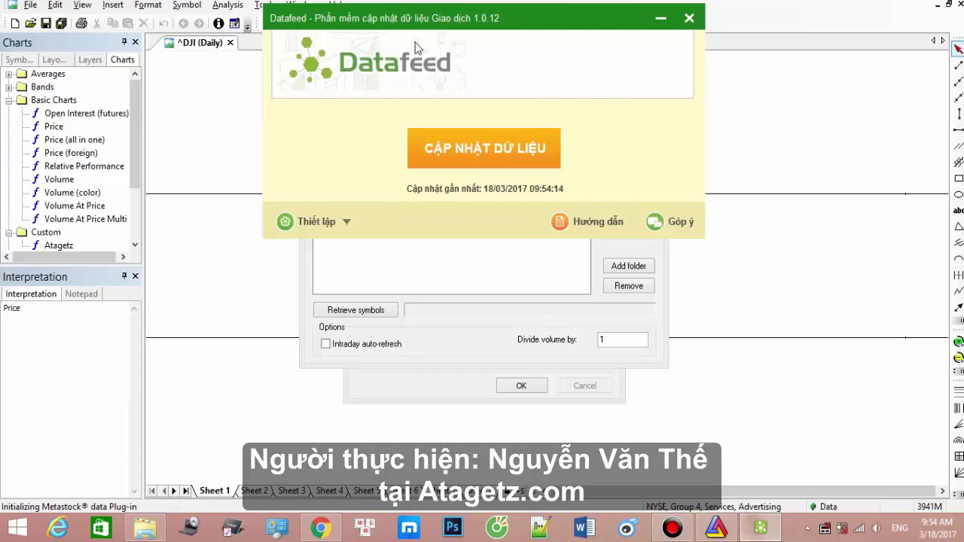
{"action": "left_click", "coordinate": [662, 21]}
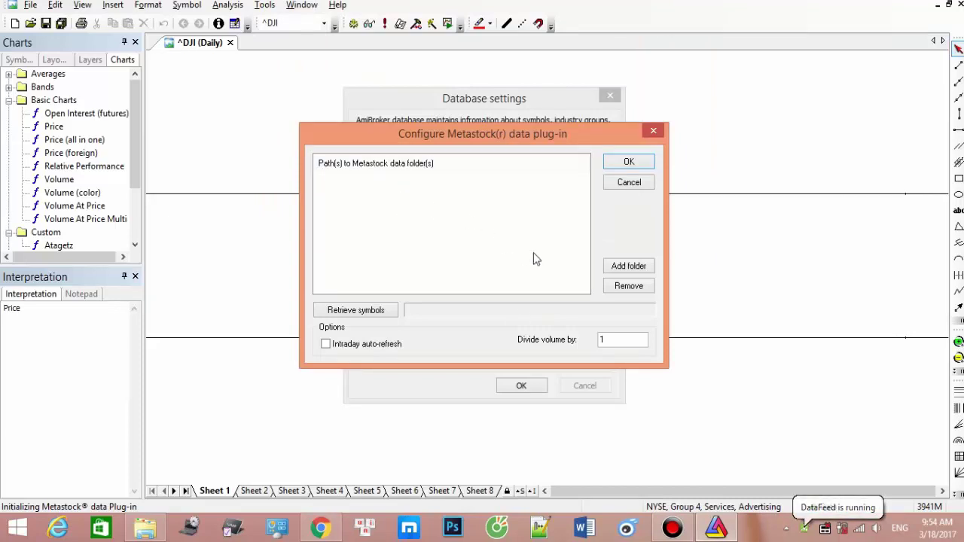
Add E:\Atagetz as the Metastock data folder, retrieve its symbols, enable intraday auto-refresh and accept the database settings
{"action": "left_click", "coordinate": [626, 267]}
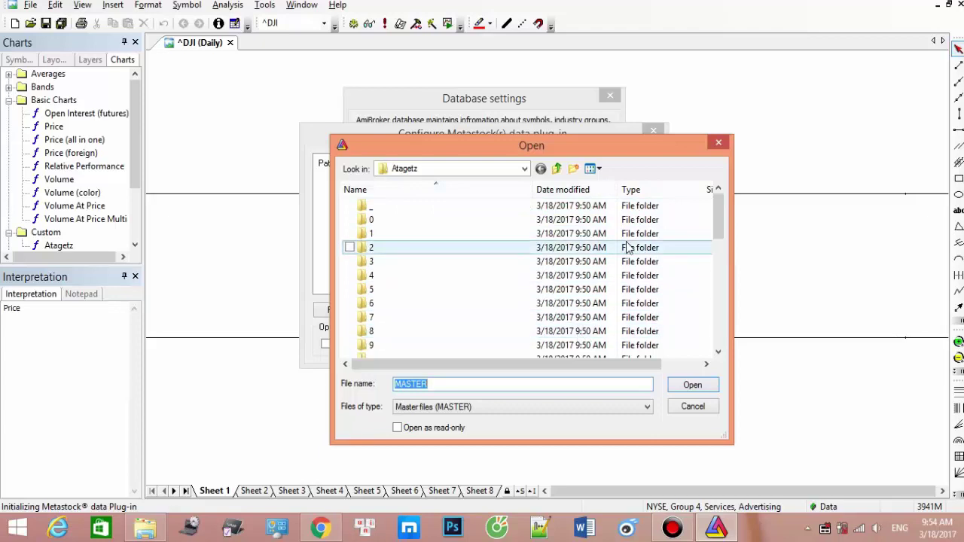
{"action": "left_click", "coordinate": [688, 385]}
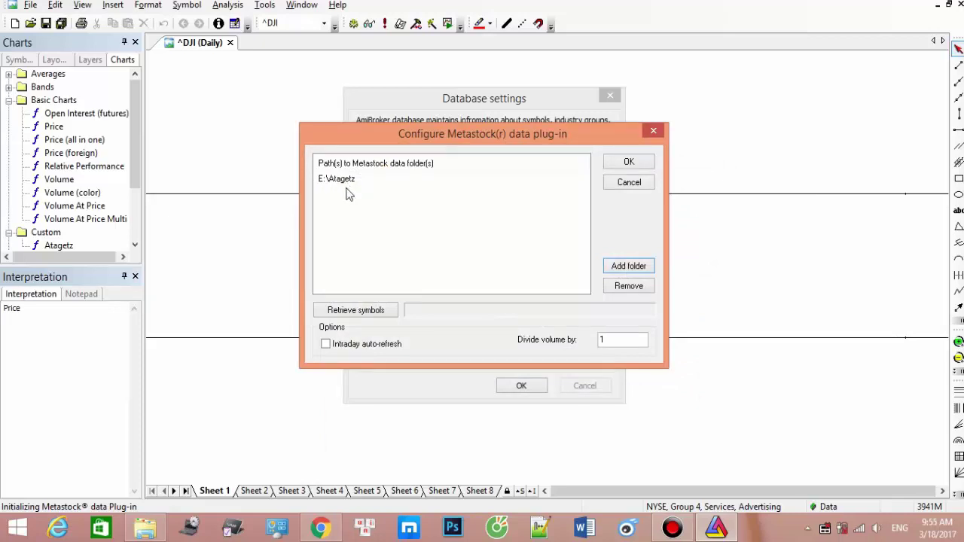
{"action": "left_click", "coordinate": [369, 315]}
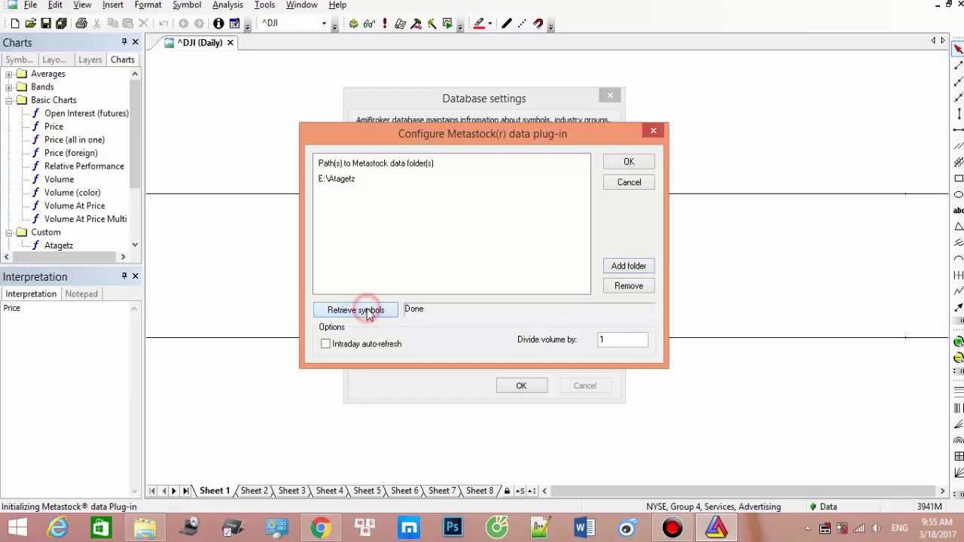
{"action": "left_click", "coordinate": [324, 349]}
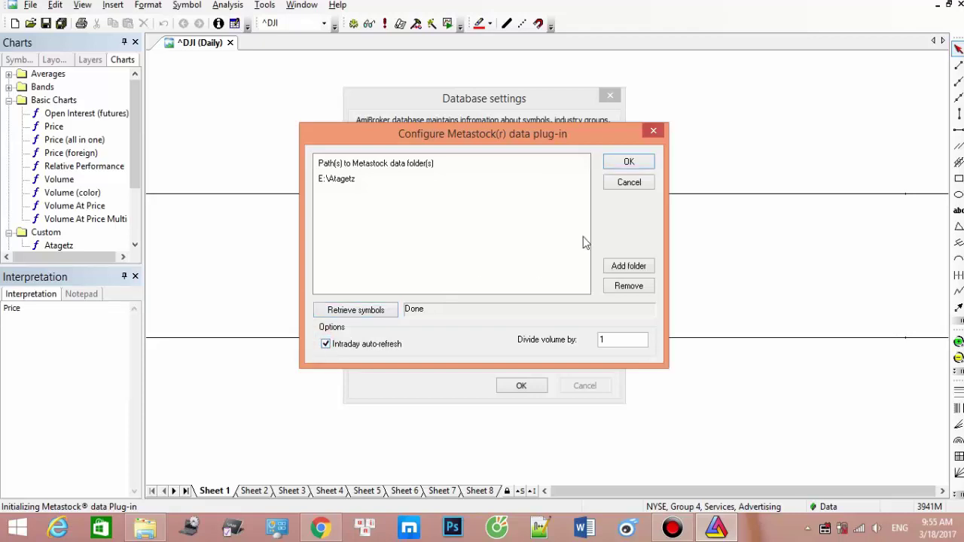
{"action": "left_click", "coordinate": [630, 164]}
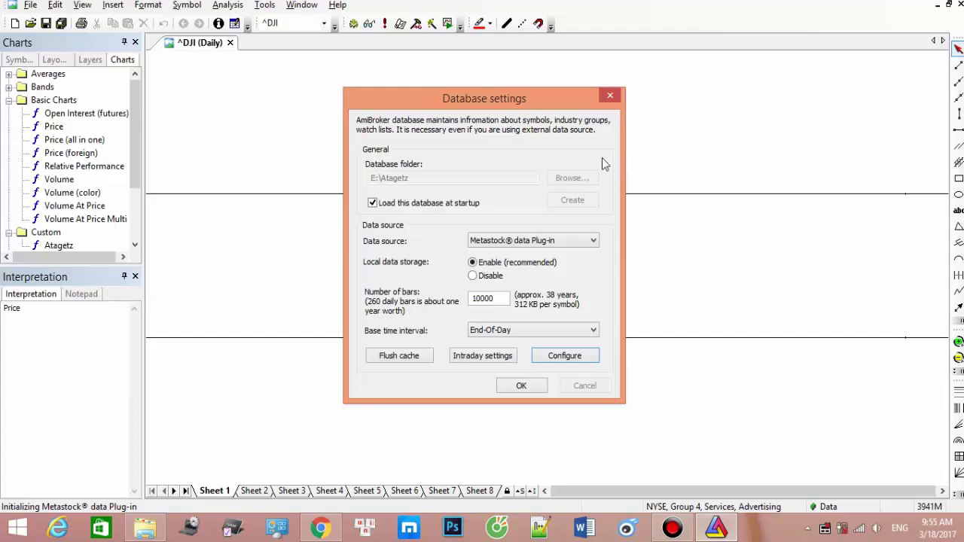
{"action": "left_click", "coordinate": [521, 386]}
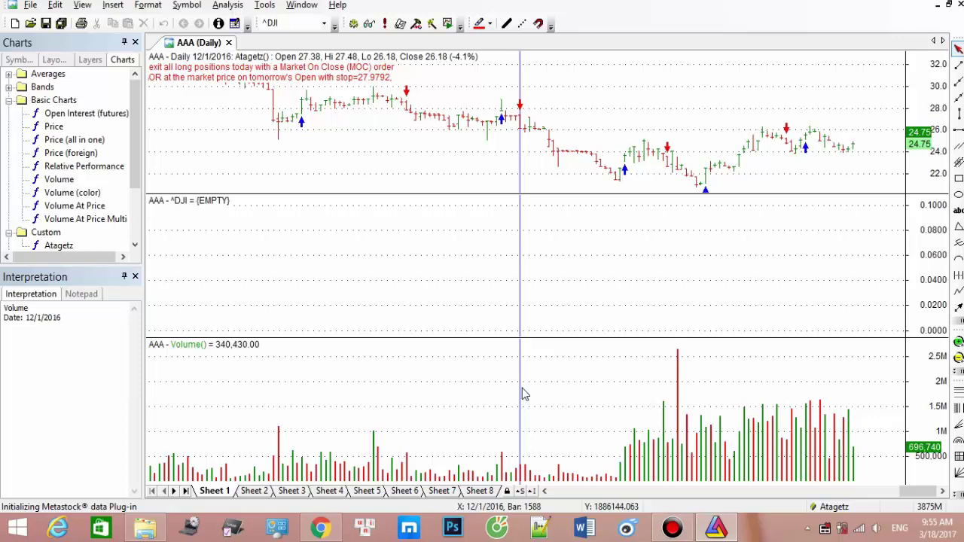
{"action": "left_click", "coordinate": [523, 392]}
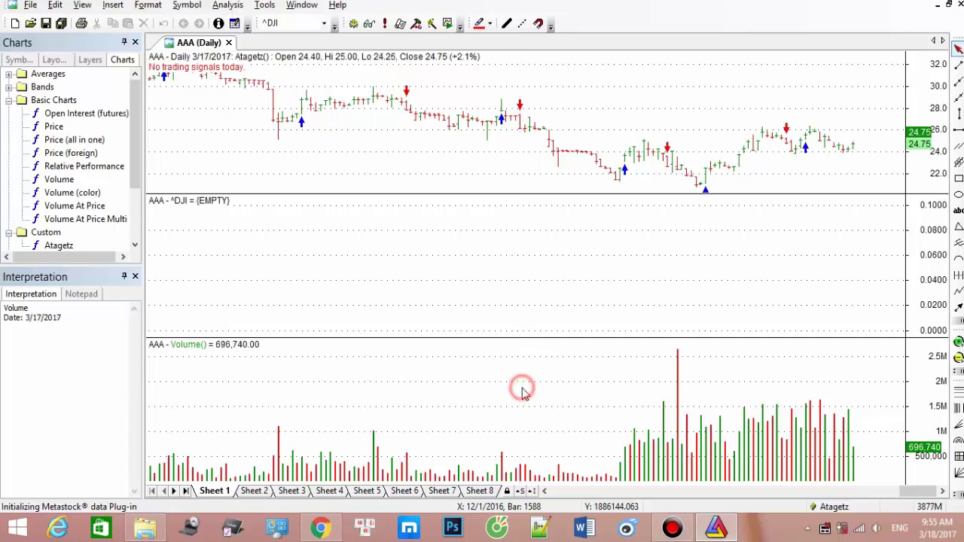
{"action": "left_click", "coordinate": [863, 158]}
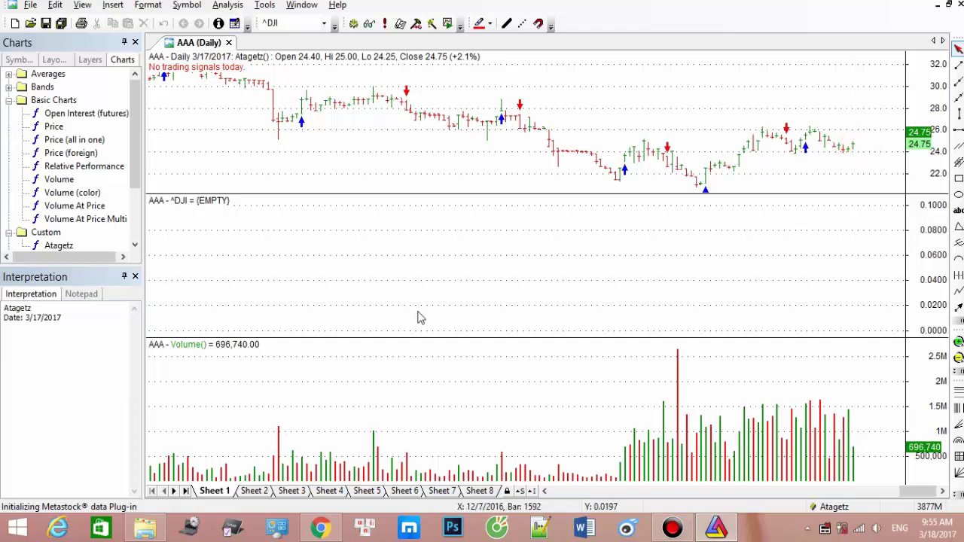
{"action": "left_click", "coordinate": [328, 225]}
{"action": "left_click", "coordinate": [328, 226]}
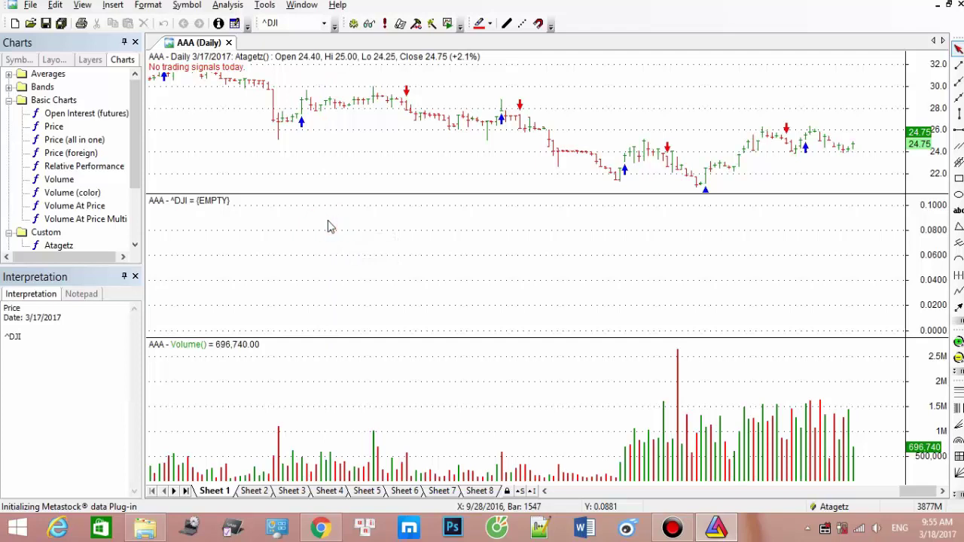
{"action": "left_click", "coordinate": [382, 231]}
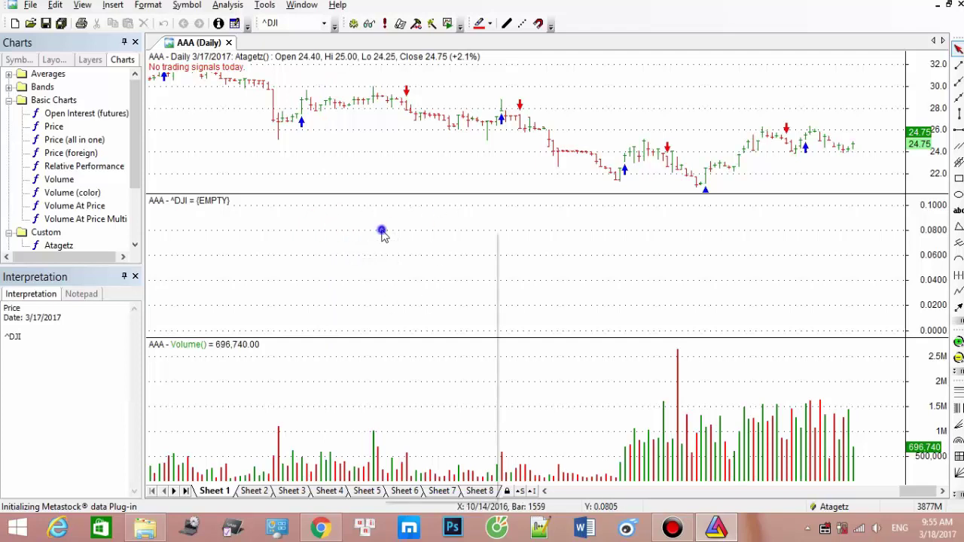
{"action": "right_click", "coordinate": [382, 233]}
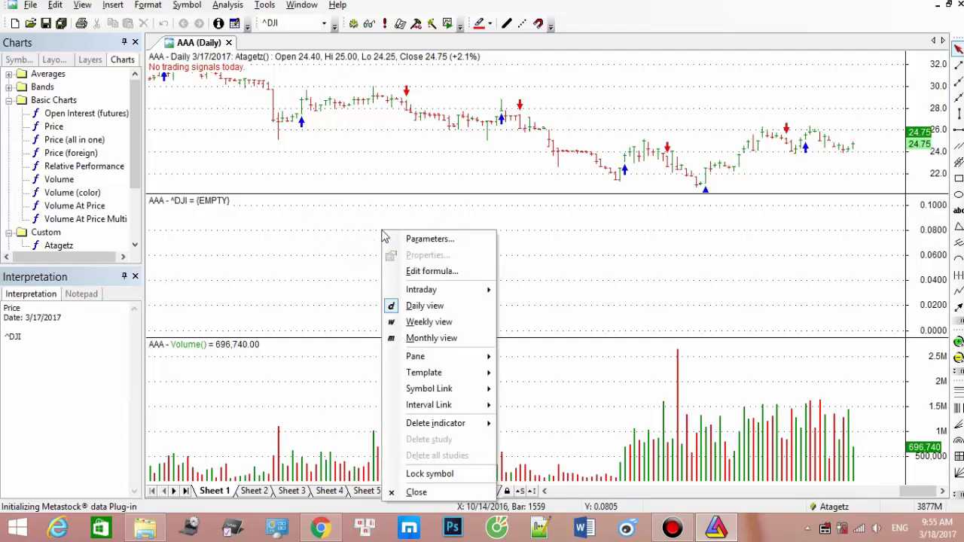
{"action": "left_click", "coordinate": [366, 220]}
{"action": "left_click", "coordinate": [366, 221]}
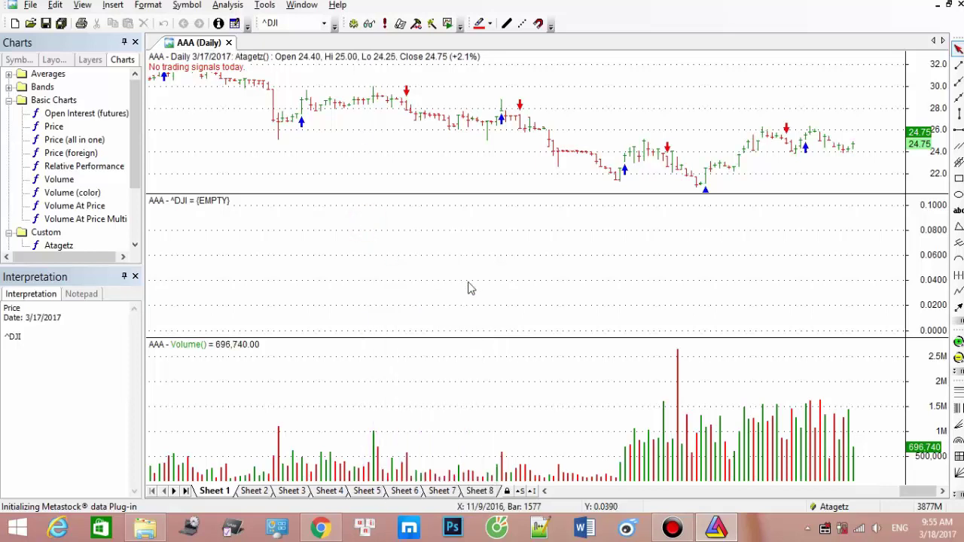
{"action": "mouse_move", "coordinate": [471, 291]}
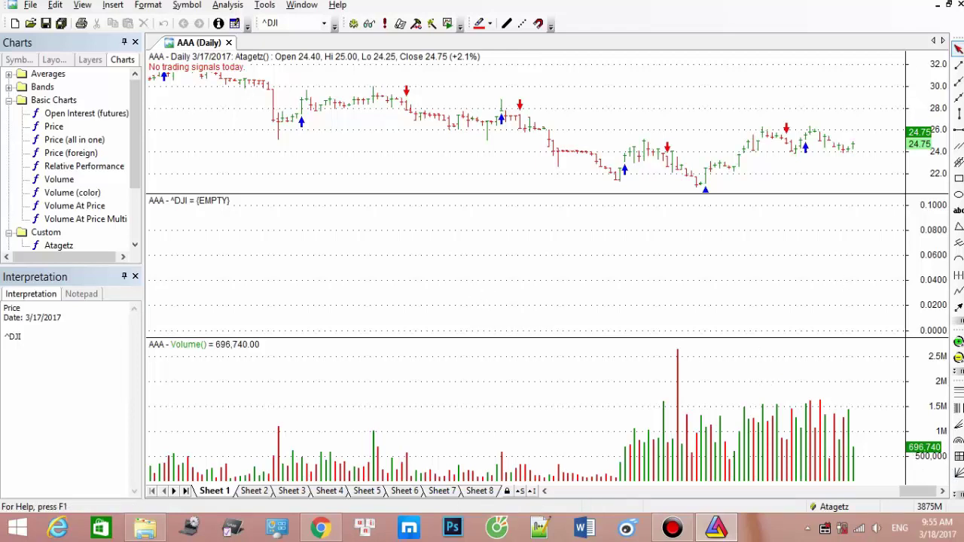
Show the desktop, restore the running Datafeed window, update the trading data and minimize it again
{"action": "key", "text": "alt+Tab"}
{"action": "key", "text": "super+d"}
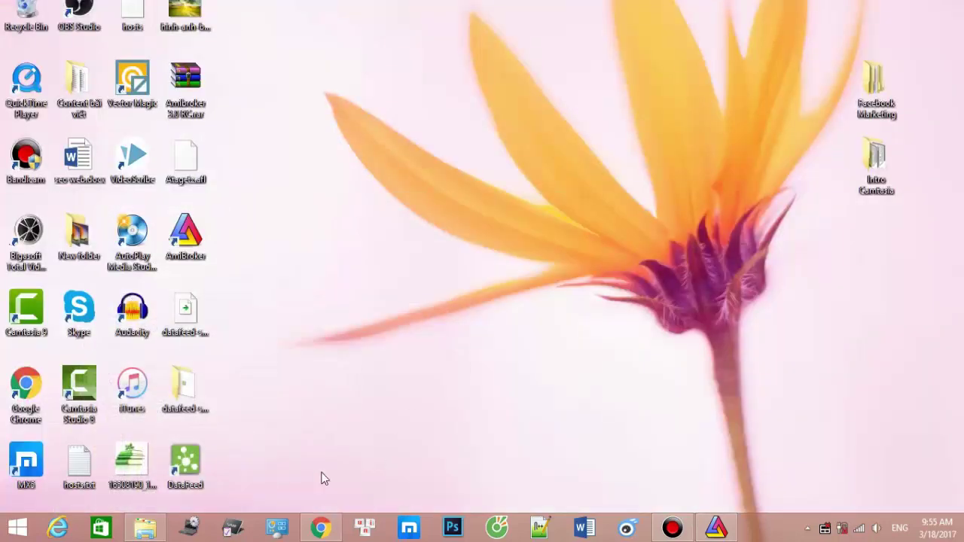
{"action": "double_click", "coordinate": [180, 467]}
{"action": "left_click", "coordinate": [807, 528]}
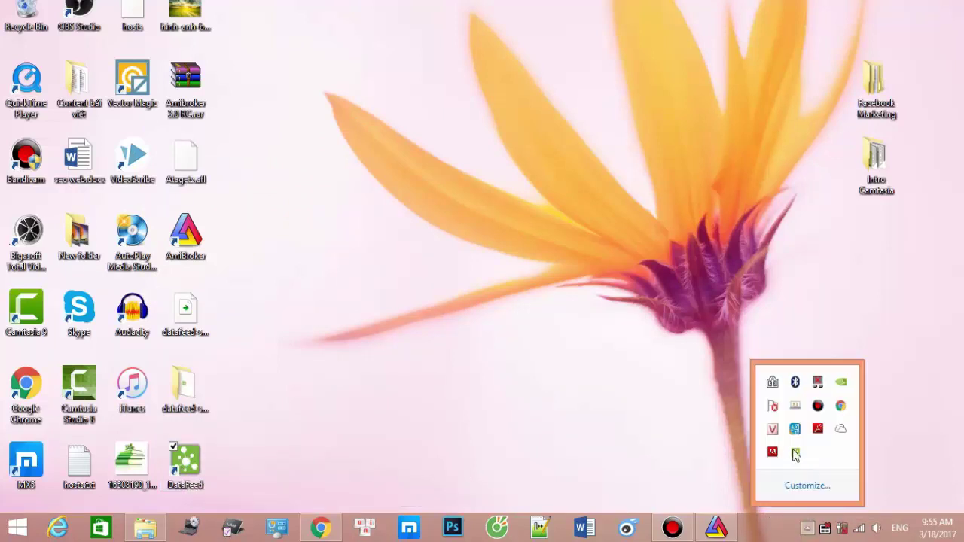
{"action": "left_click", "coordinate": [797, 453]}
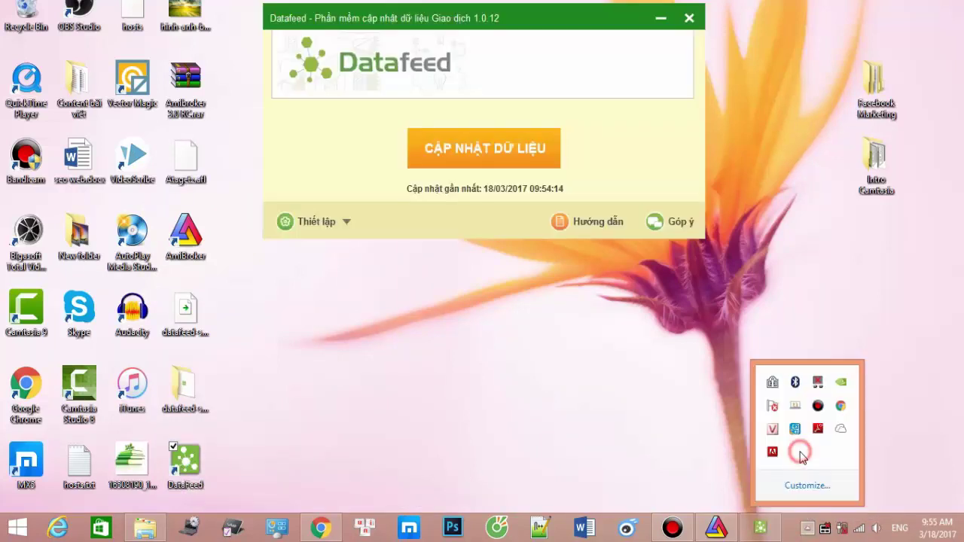
{"action": "left_click", "coordinate": [491, 136]}
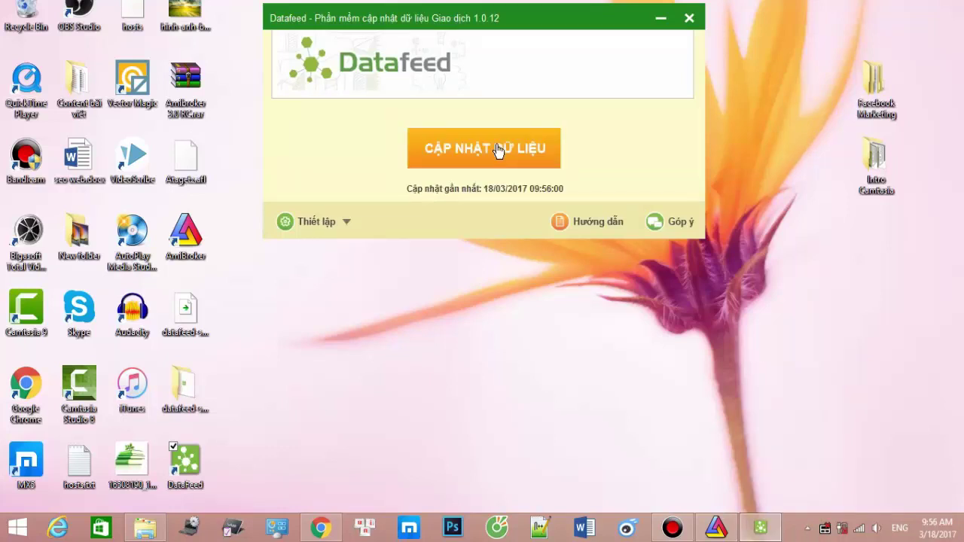
{"action": "left_click", "coordinate": [661, 18]}
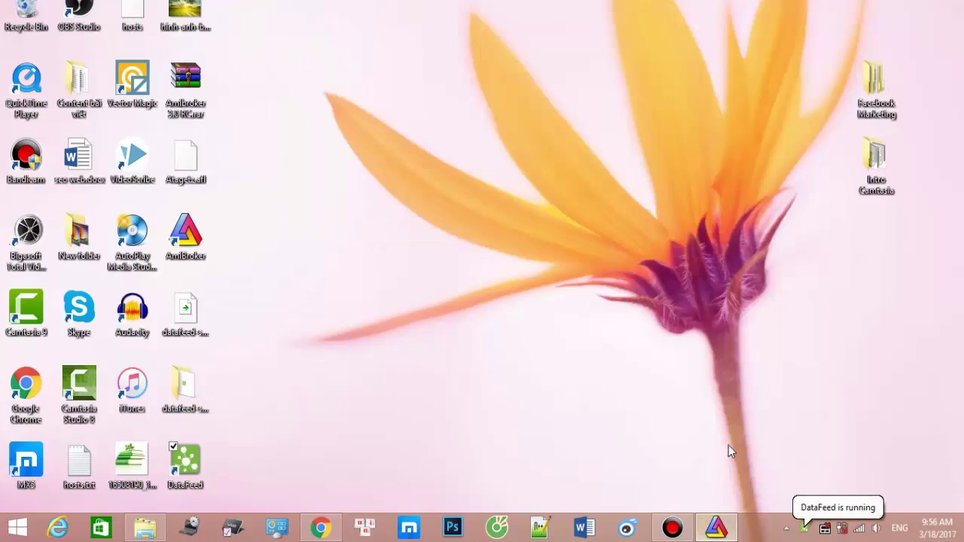
Switch to AmiBroker, move the ^DJI chart pane above the price pane and set its symbol to vnindex
{"action": "left_click", "coordinate": [715, 527]}
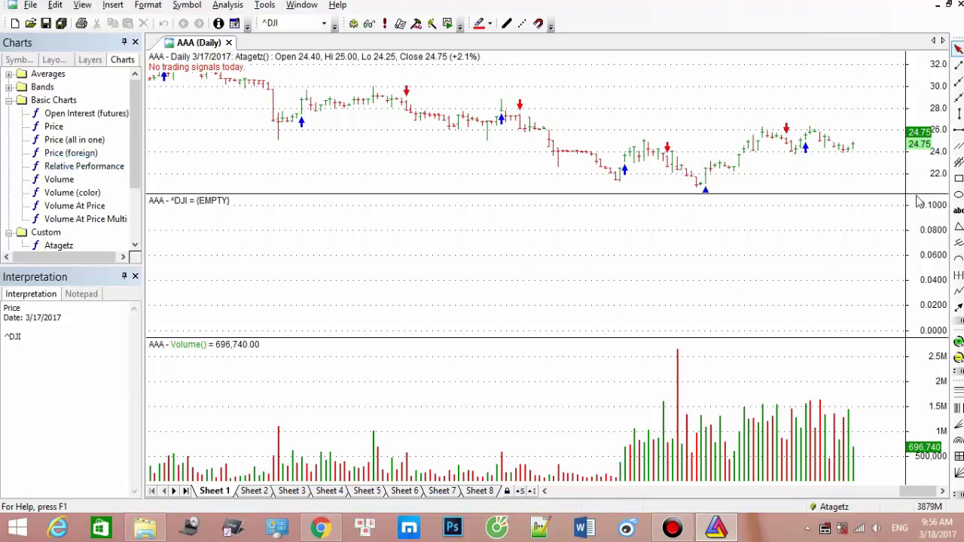
{"action": "left_click_drag", "start_coordinate": [918, 202], "coordinate": [914, 90]}
{"action": "right_click", "coordinate": [617, 130]}
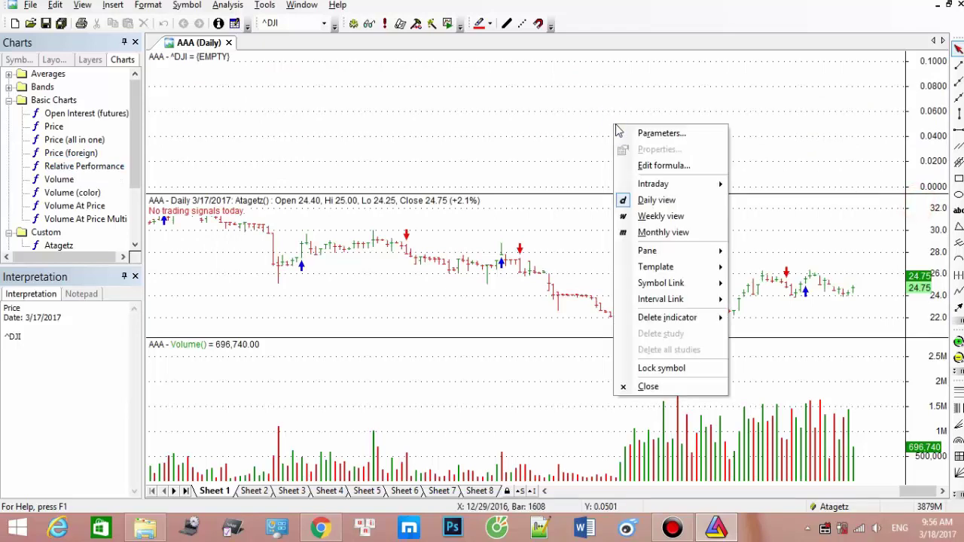
{"action": "left_click", "coordinate": [622, 132]}
{"action": "left_click", "coordinate": [480, 230]}
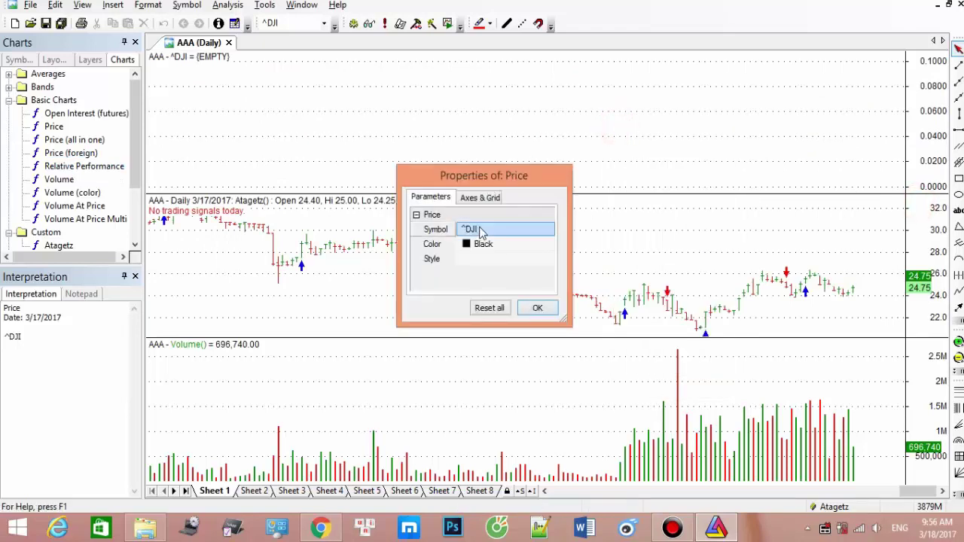
{"action": "left_click", "coordinate": [479, 229]}
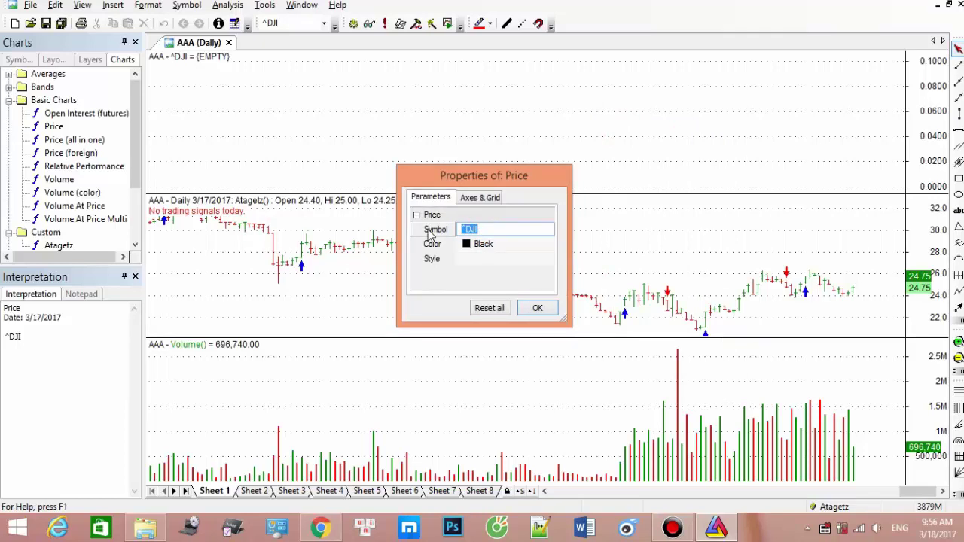
{"action": "type", "text": "vnindex"}
{"action": "left_click", "coordinate": [536, 308]}
{"action": "left_click", "coordinate": [611, 255]}
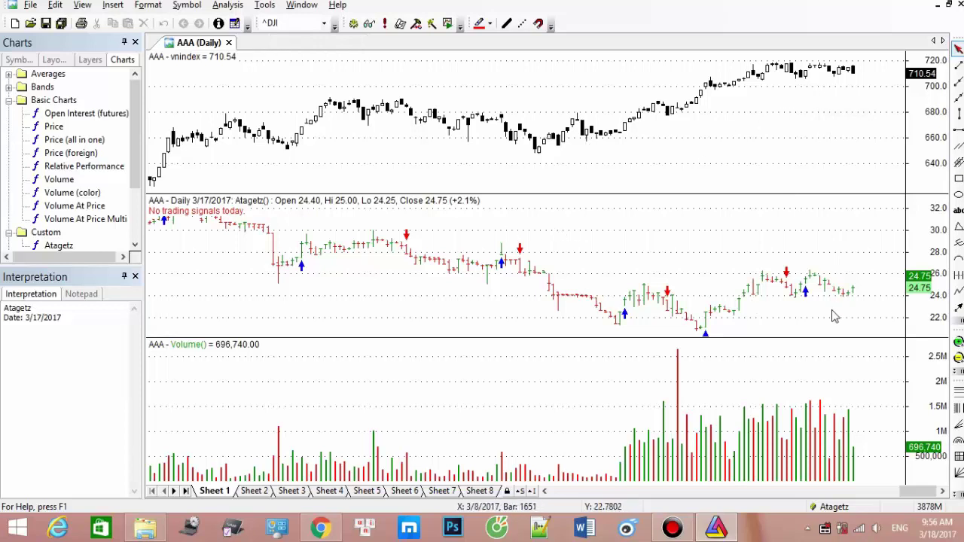
{"action": "mouse_move", "coordinate": [841, 316]}
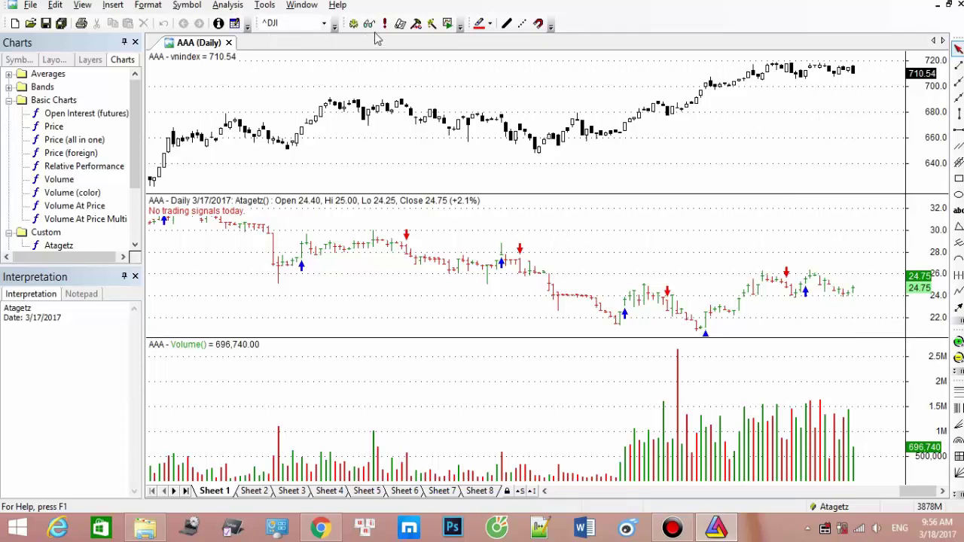
{"action": "left_click", "coordinate": [572, 146]}
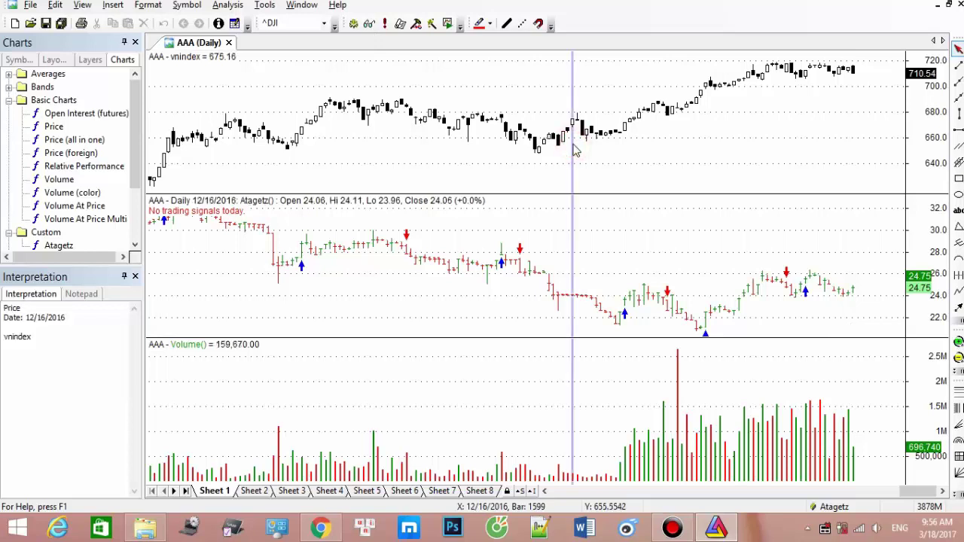
{"action": "left_click", "coordinate": [572, 146]}
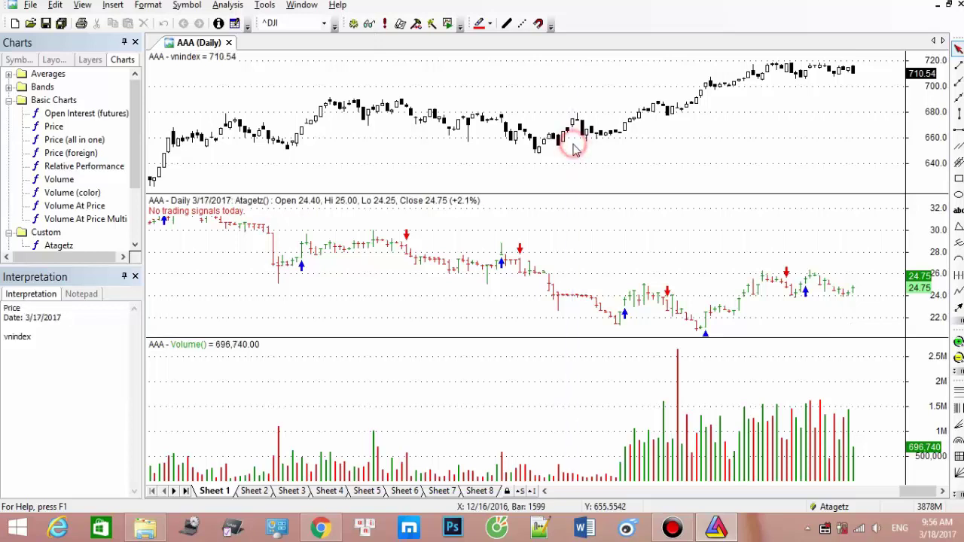
Set the up candlestick colour to green and the down candlestick colour to red in the preferences
{"action": "left_click", "coordinate": [353, 23]}
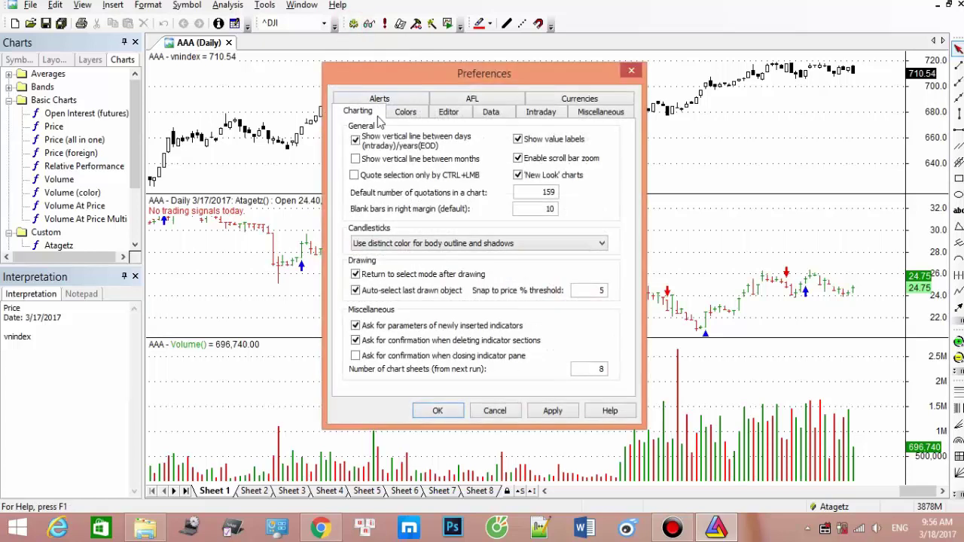
{"action": "left_click", "coordinate": [405, 113]}
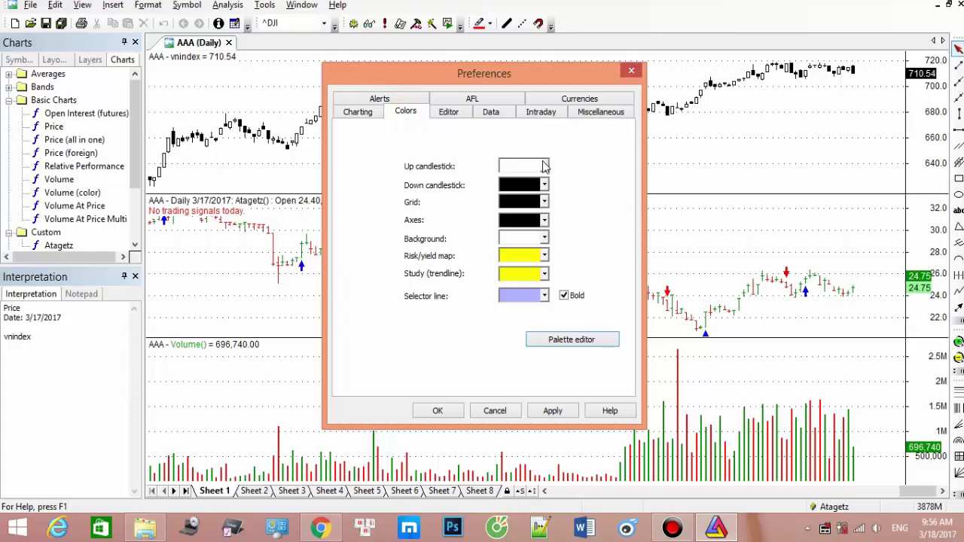
{"action": "left_click", "coordinate": [543, 166]}
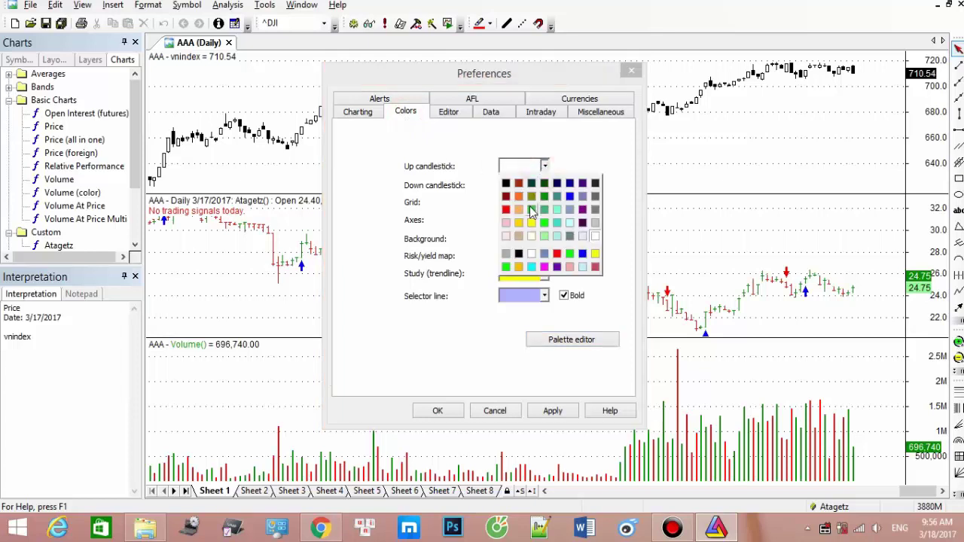
{"action": "left_click", "coordinate": [544, 222]}
{"action": "left_click", "coordinate": [544, 185]}
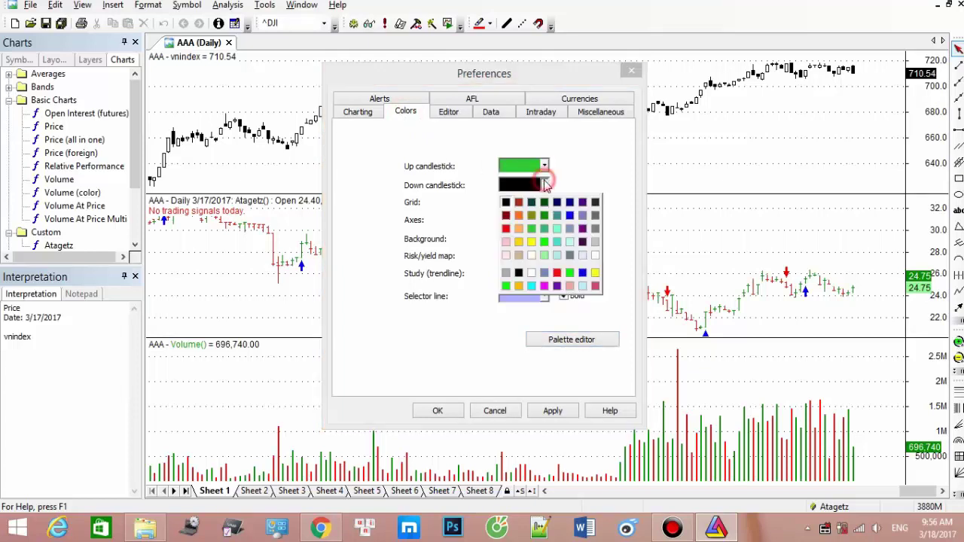
{"action": "left_click", "coordinate": [505, 228]}
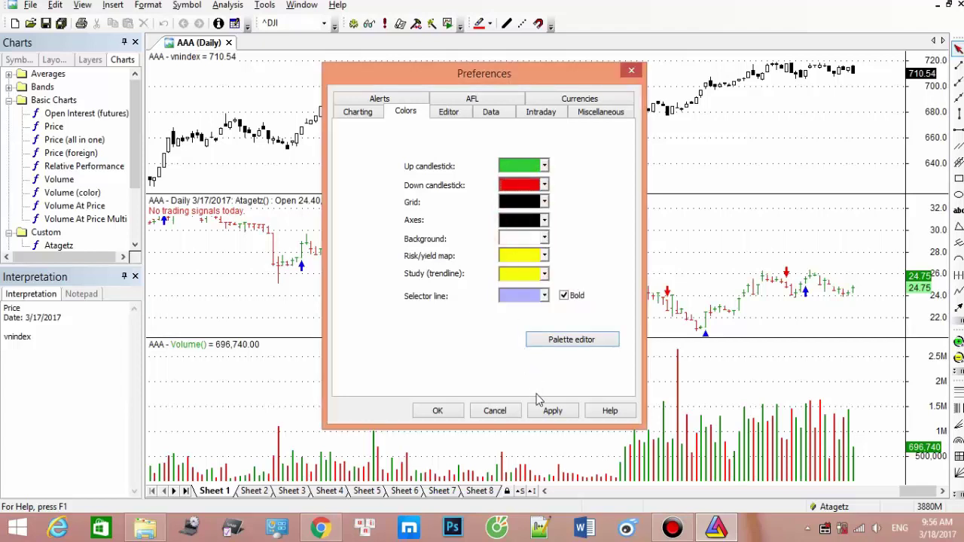
{"action": "left_click", "coordinate": [438, 410]}
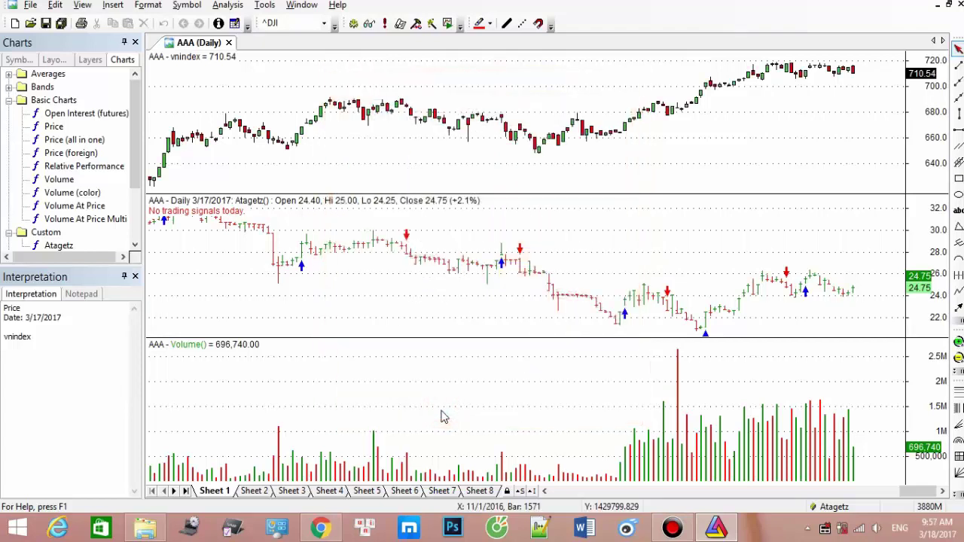
{"action": "left_click", "coordinate": [613, 104]}
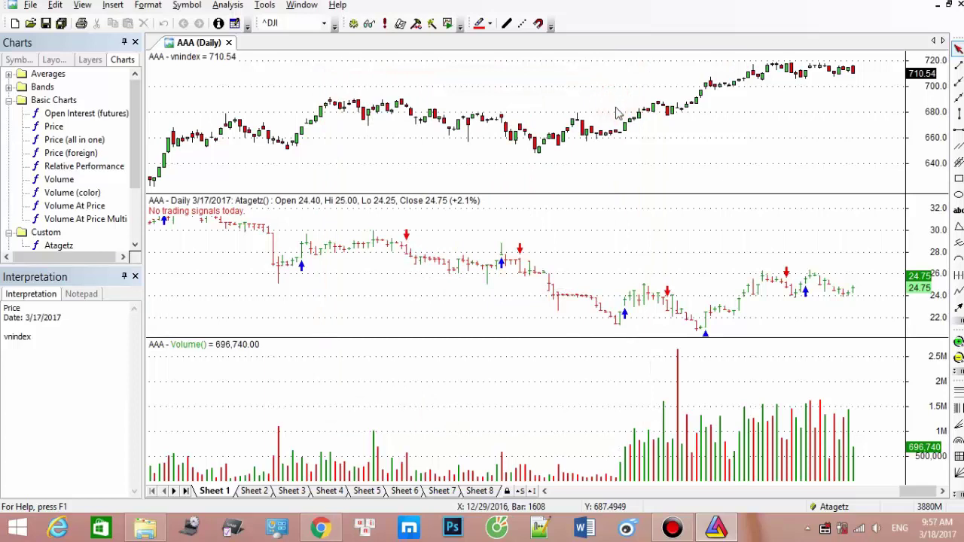
{"action": "mouse_move", "coordinate": [616, 112]}
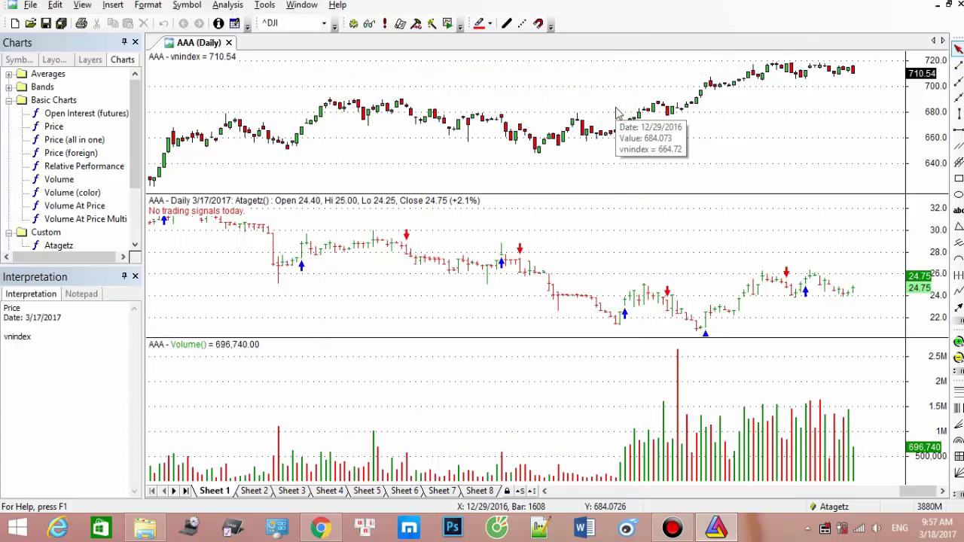
Load the HBC symbol and compare its price bars with the vnindex chart
{"action": "left_click", "coordinate": [299, 27]}
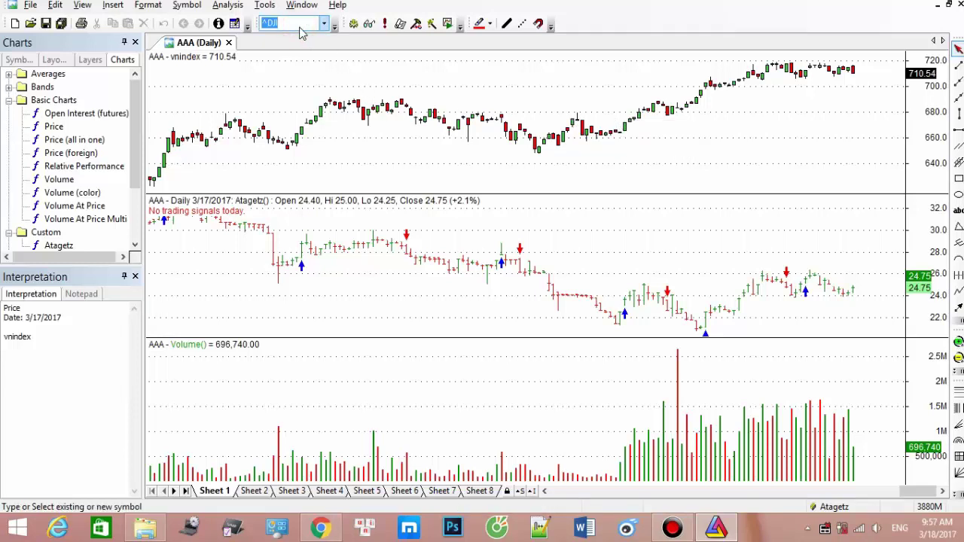
{"action": "type", "text": "hbc"}
{"action": "key", "text": "Return"}
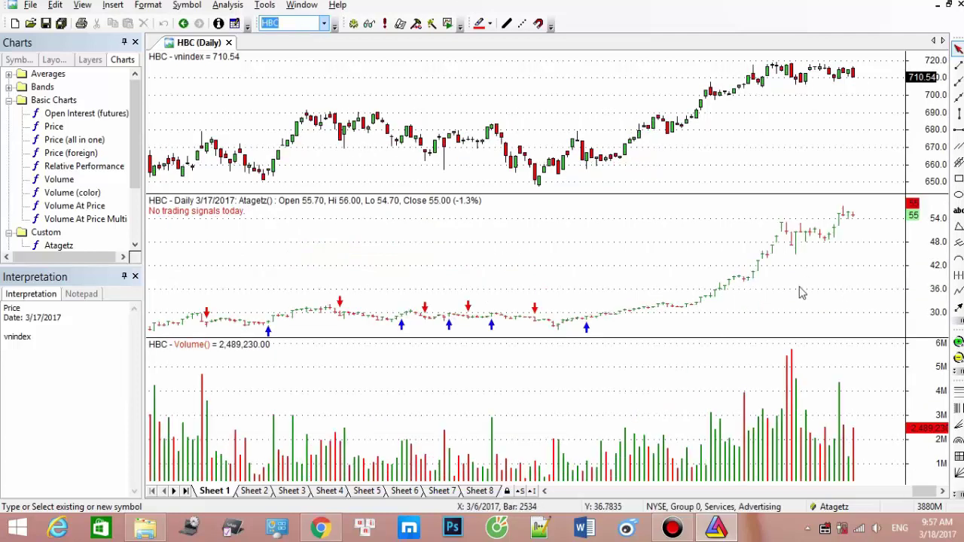
{"action": "left_click", "coordinate": [750, 285]}
{"action": "left_click", "coordinate": [751, 118]}
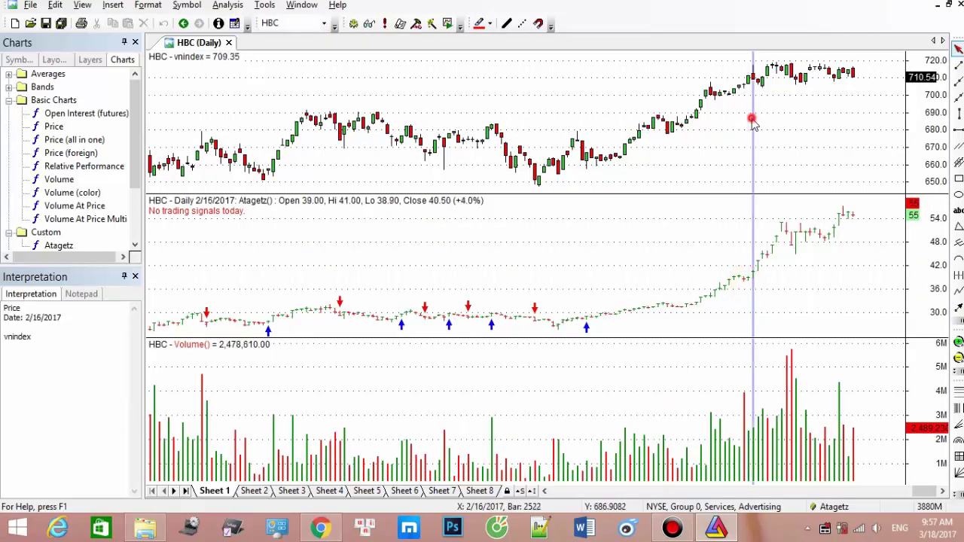
{"action": "left_click", "coordinate": [751, 102]}
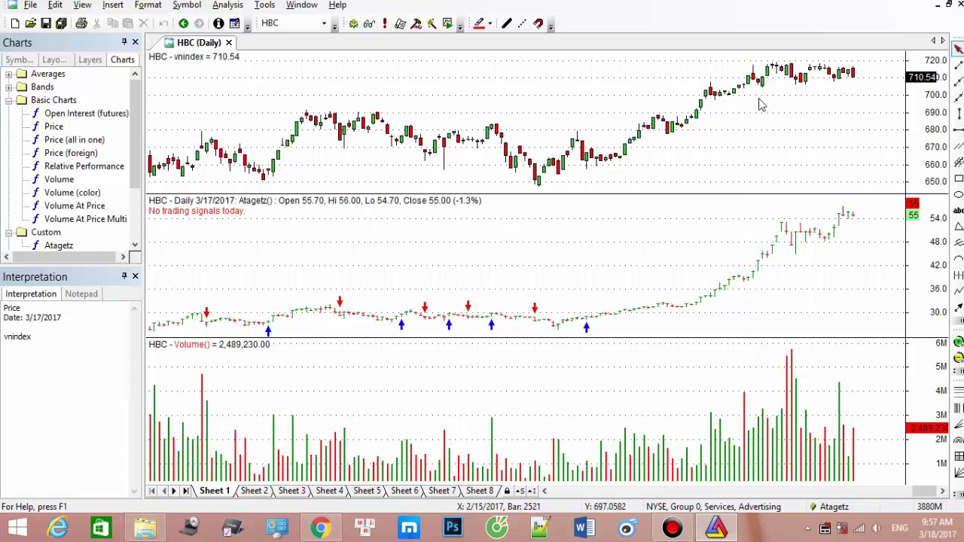
{"action": "left_click", "coordinate": [700, 309]}
{"action": "left_click", "coordinate": [701, 310]}
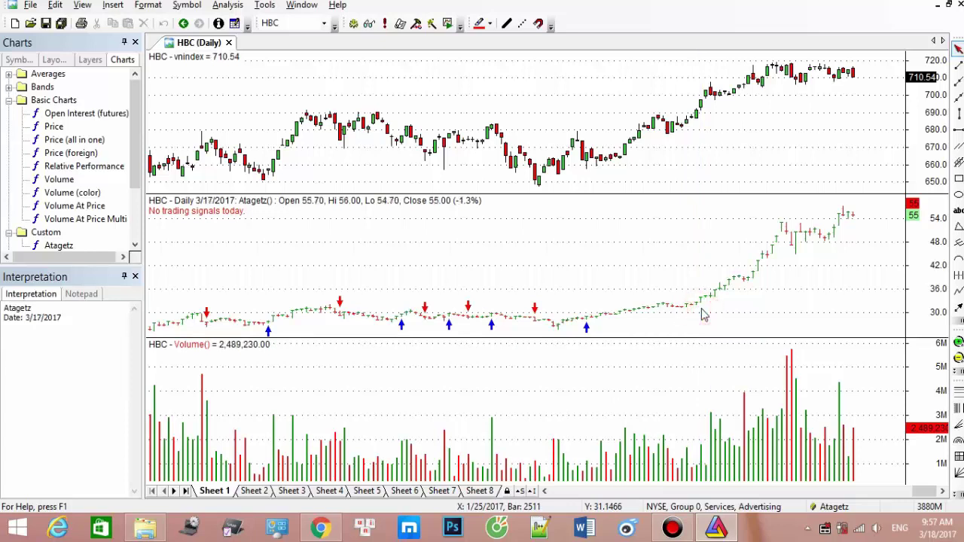